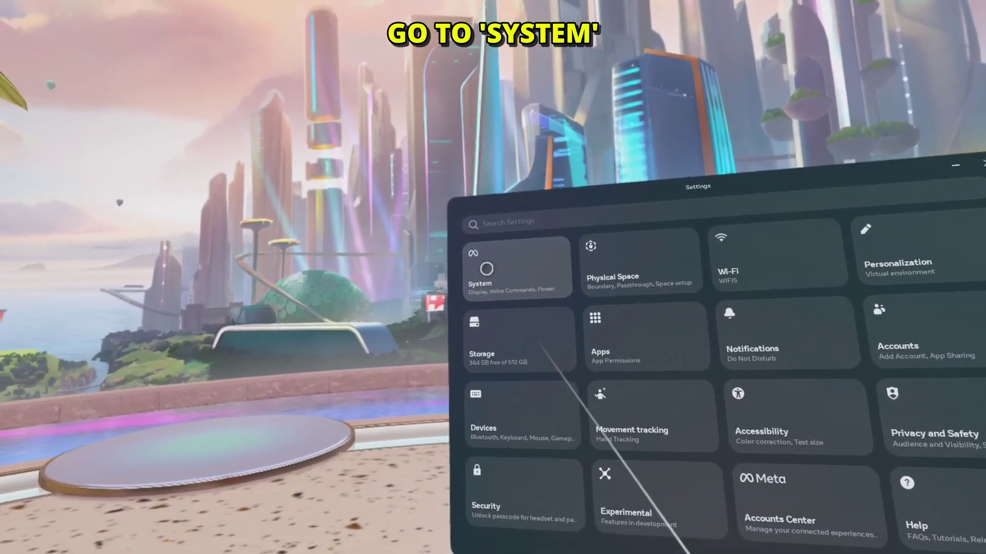
- Go to Settings > System > Backup to view the Cloud backup options
click(486, 269)
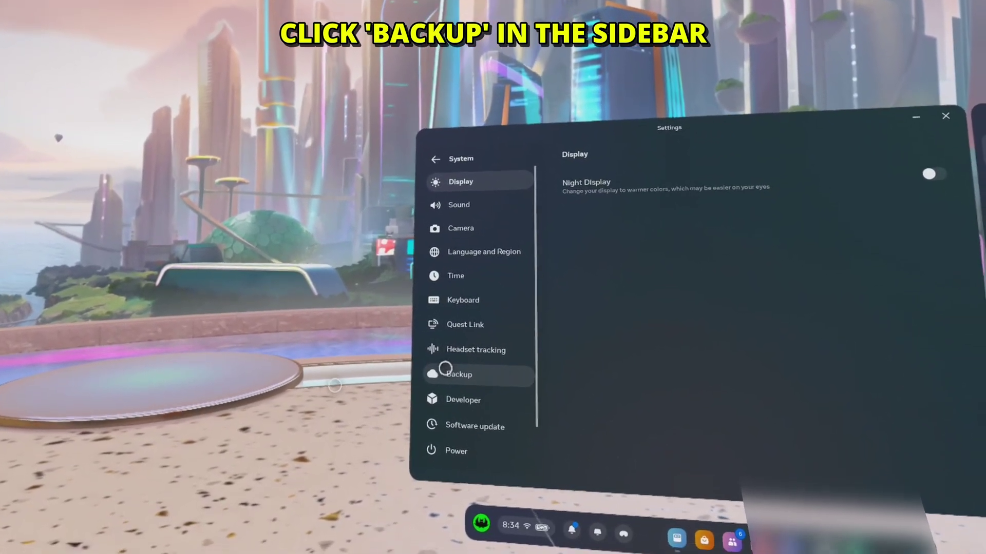
click(455, 368)
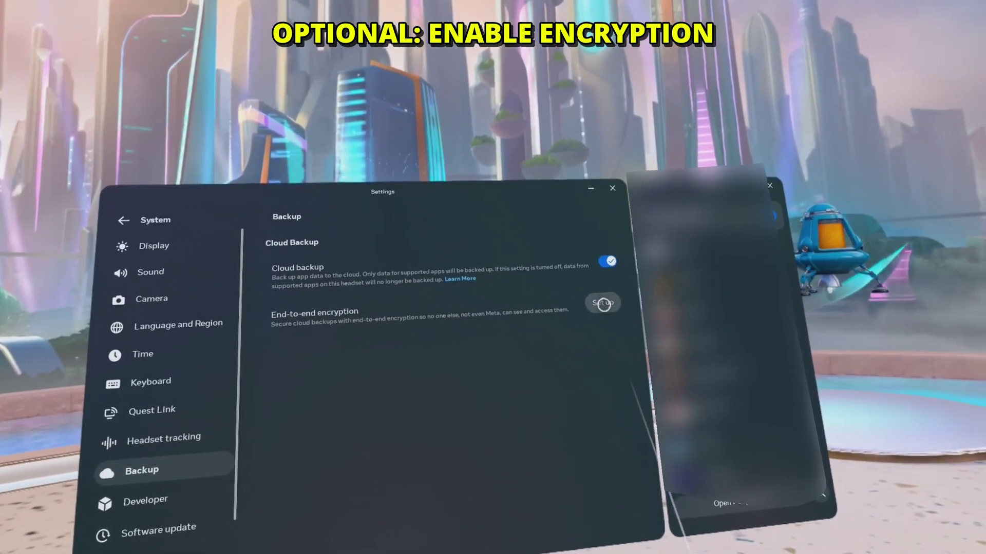
click(603, 305)
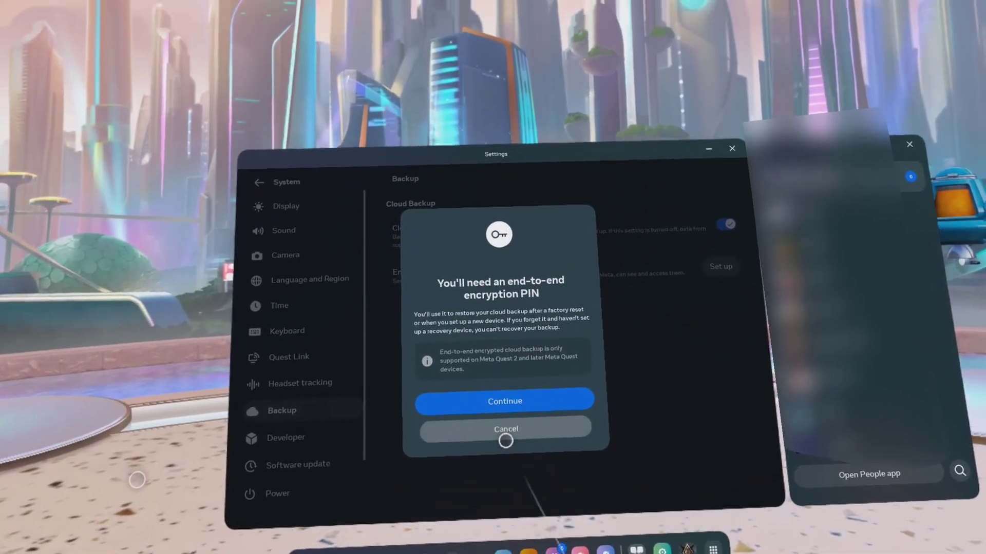
click(499, 382)
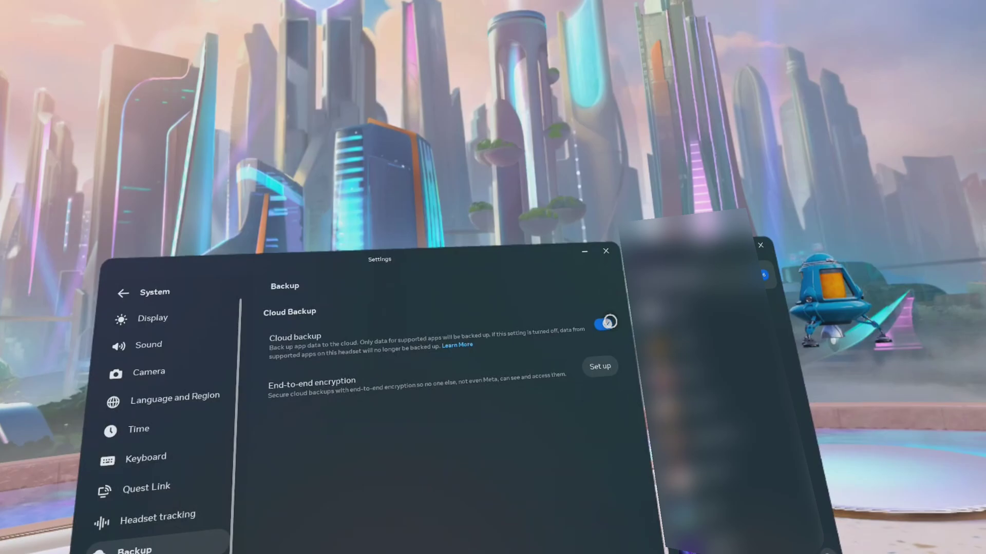
click(590, 329)
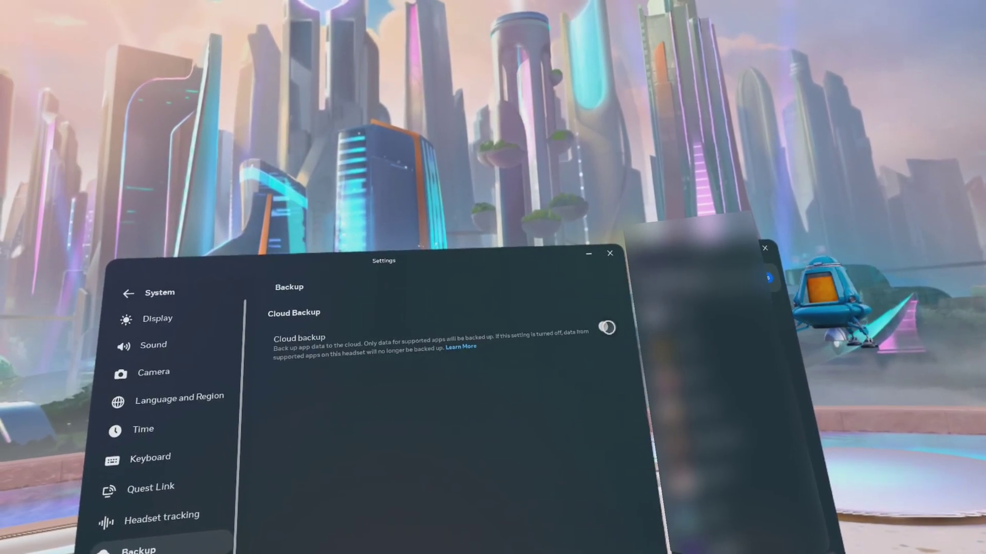
click(603, 328)
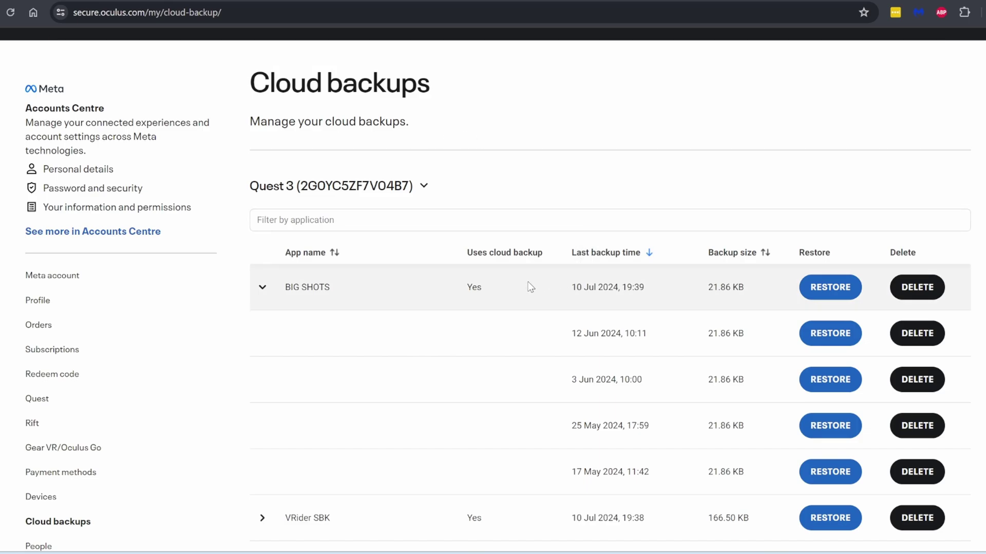
- Expand the BIG SHOTS backup row to reveal its older saves
click(271, 288)
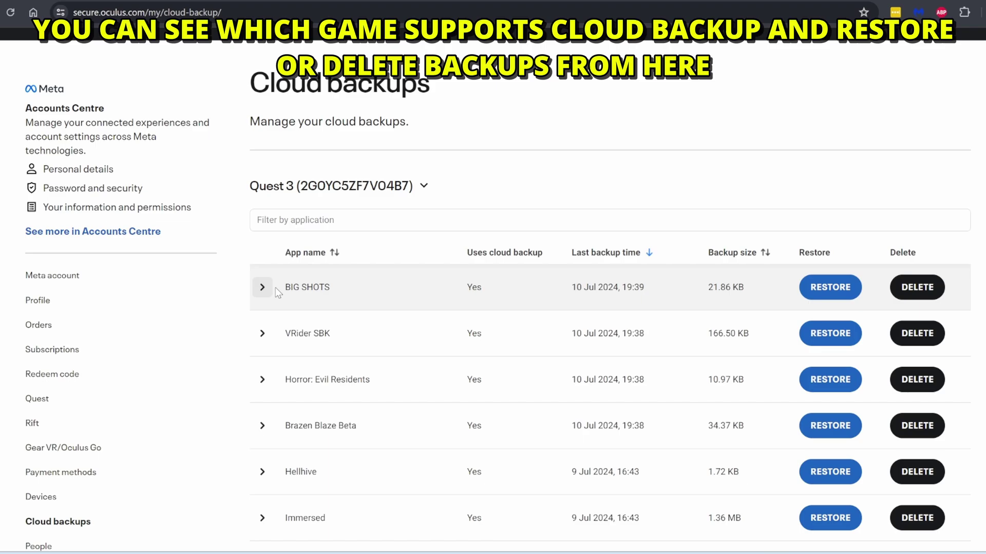
click(262, 287)
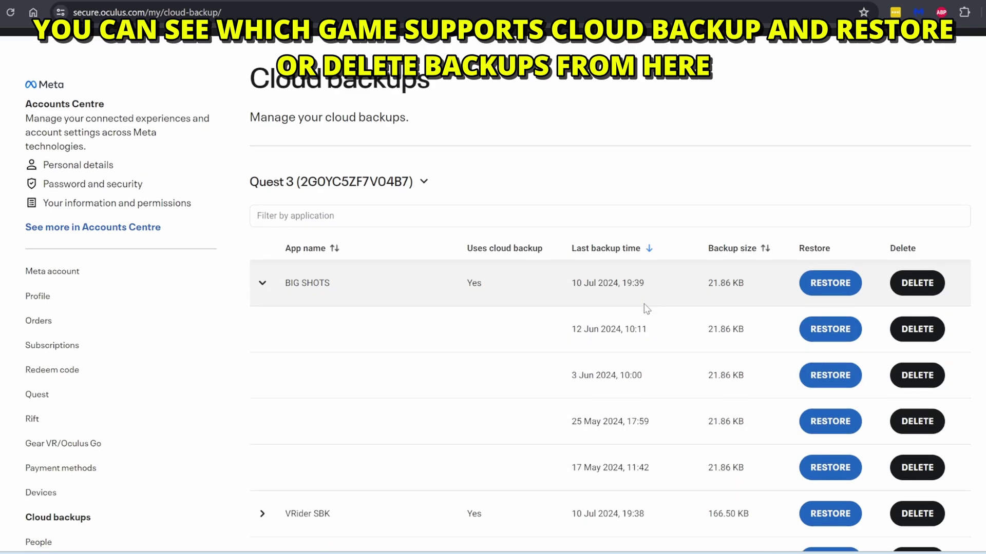
scroll(634, 310, down, 1)
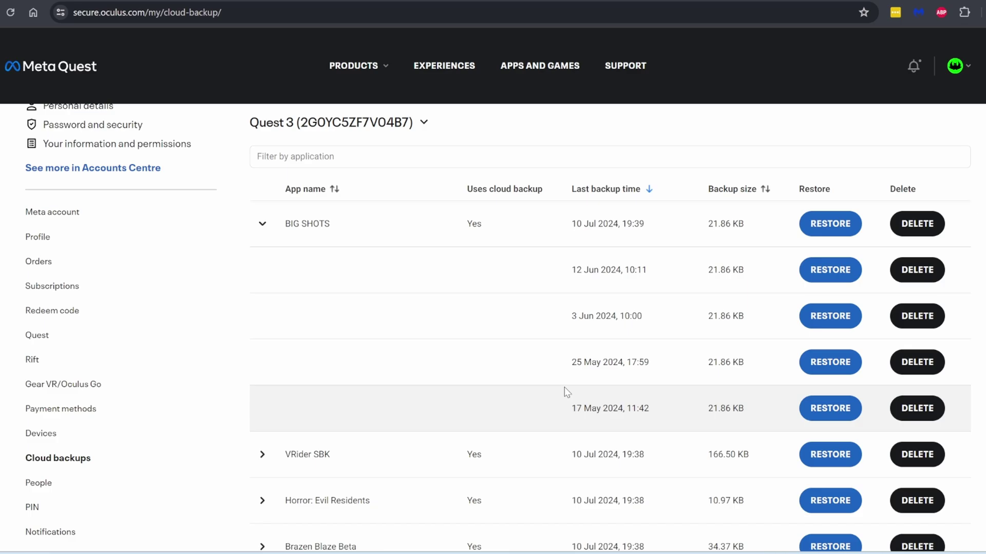
scroll(572, 442, down, 2)
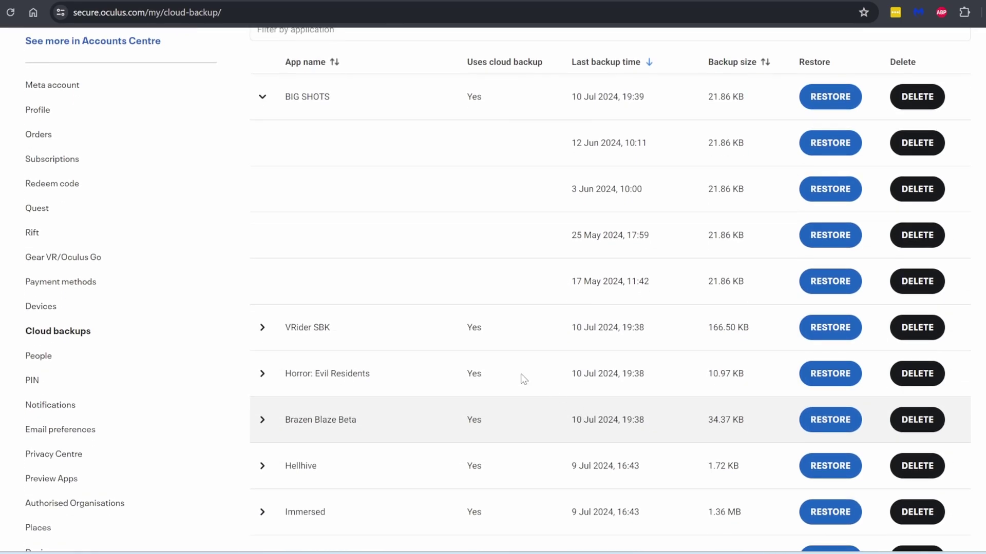
- Expand the VRider SBK row and scroll through the Quest 3 backups from November 2023 to July 2024
click(262, 328)
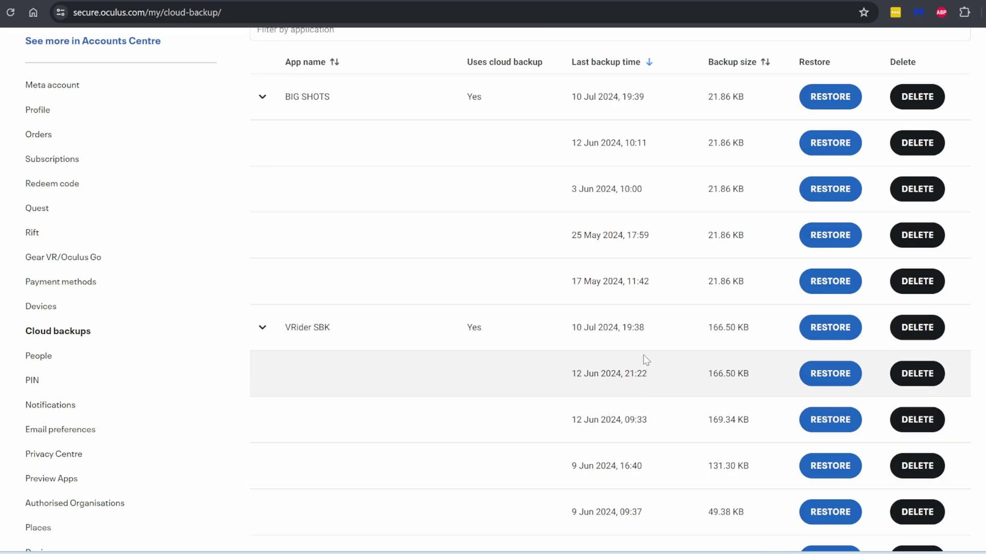
scroll(642, 355, down, 4)
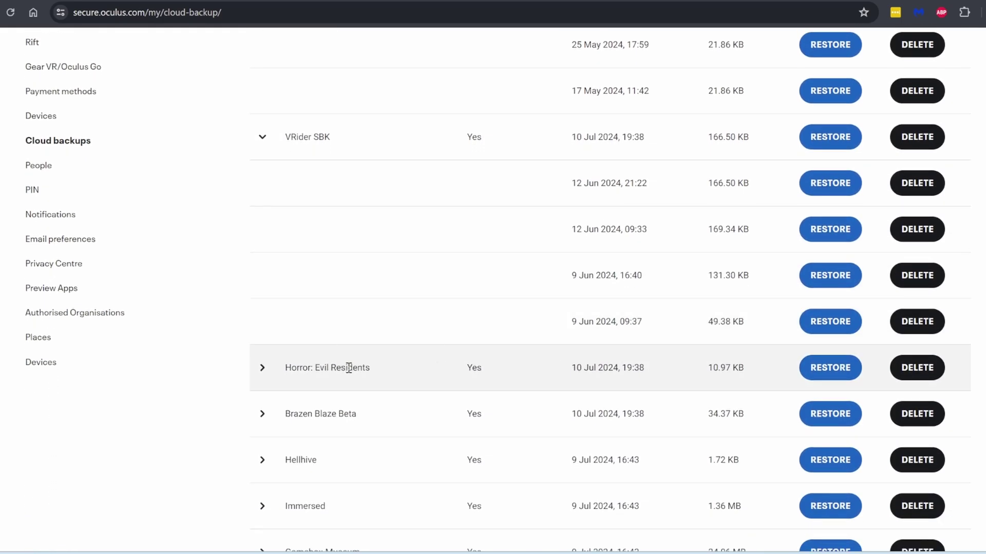
scroll(407, 374, down, 1)
scroll(406, 367, down, 1)
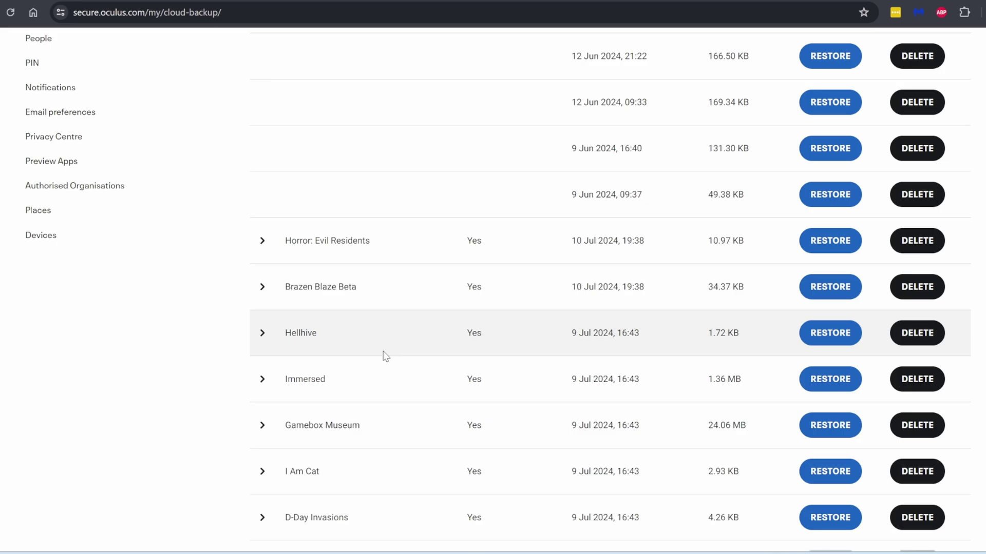
scroll(386, 356, down, 6)
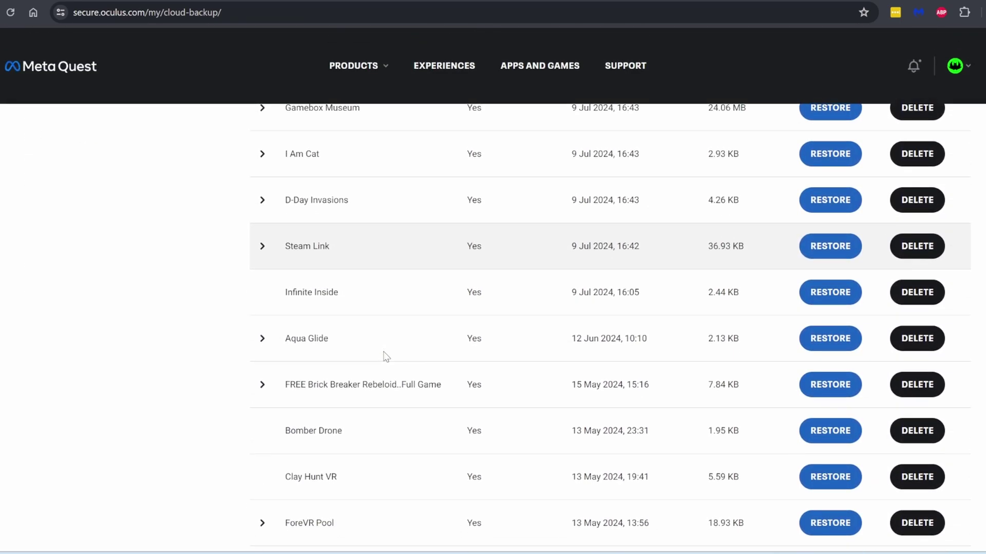
scroll(386, 357, down, 10)
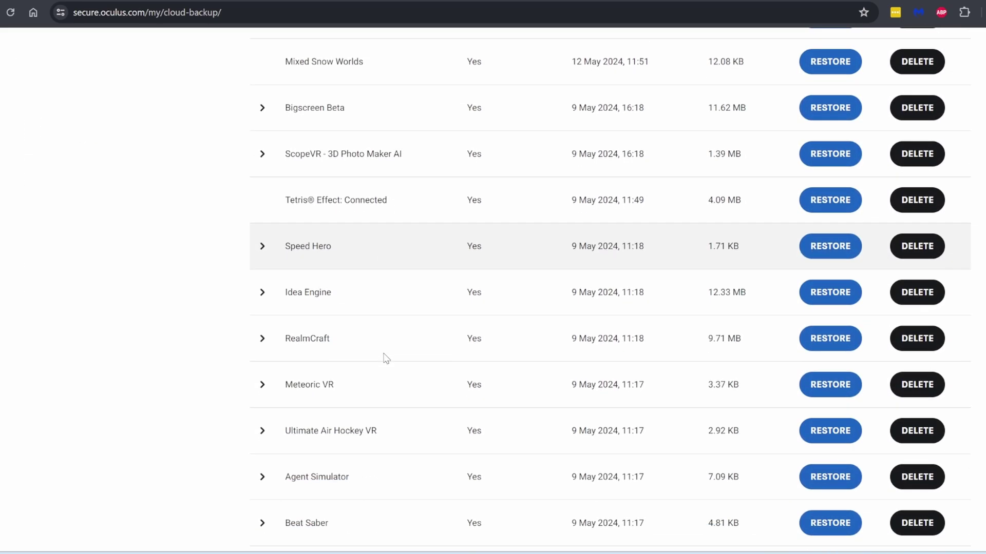
scroll(386, 358, down, 5)
scroll(387, 356, down, 1)
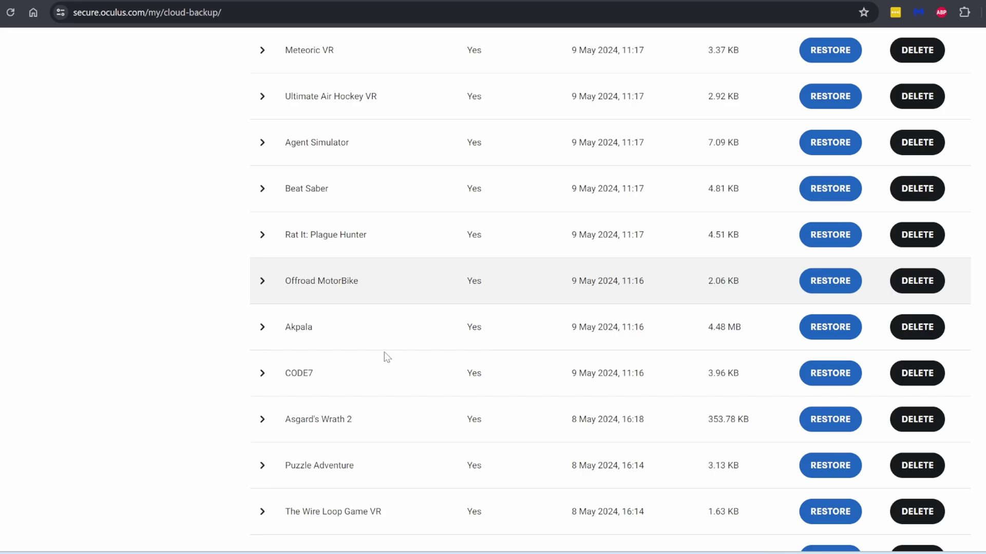
scroll(387, 356, down, 5)
scroll(388, 358, down, 1)
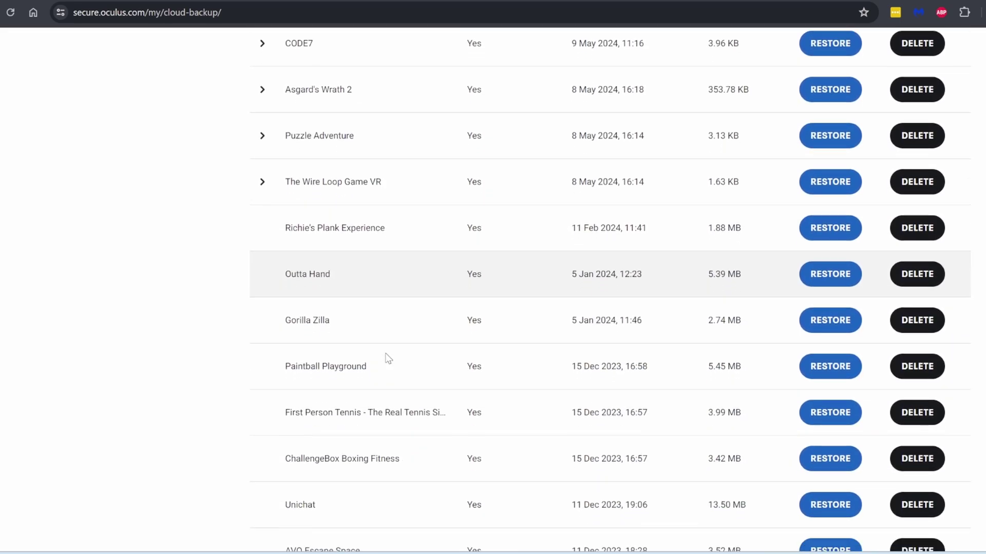
scroll(387, 358, down, 2)
scroll(388, 358, up, 1)
scroll(389, 359, down, 2)
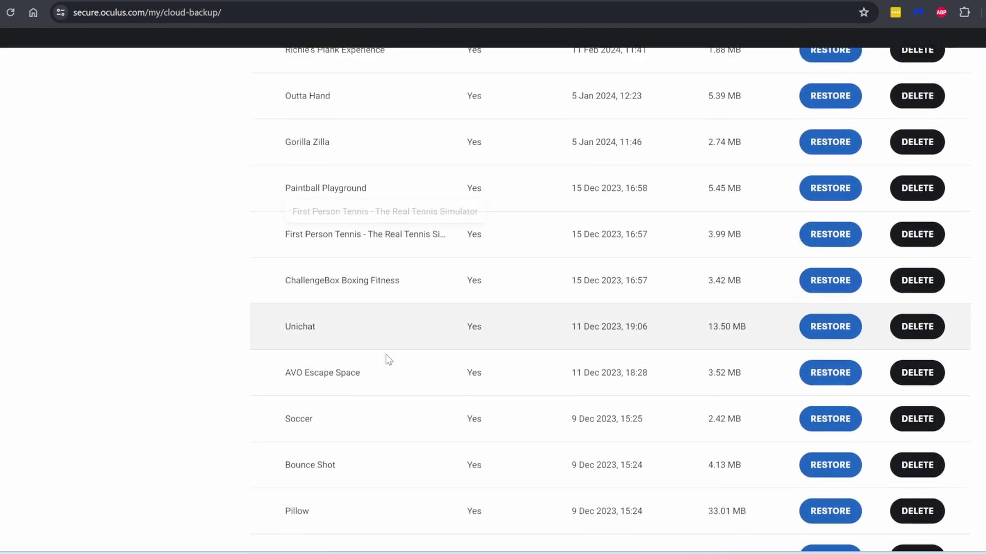
scroll(390, 359, down, 12)
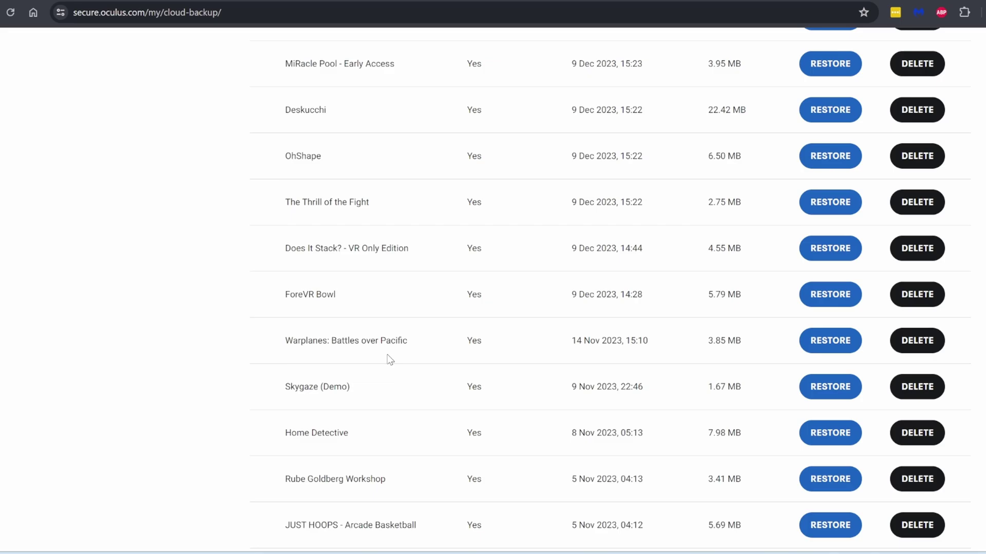
scroll(389, 359, down, 7)
scroll(390, 357, up, 9)
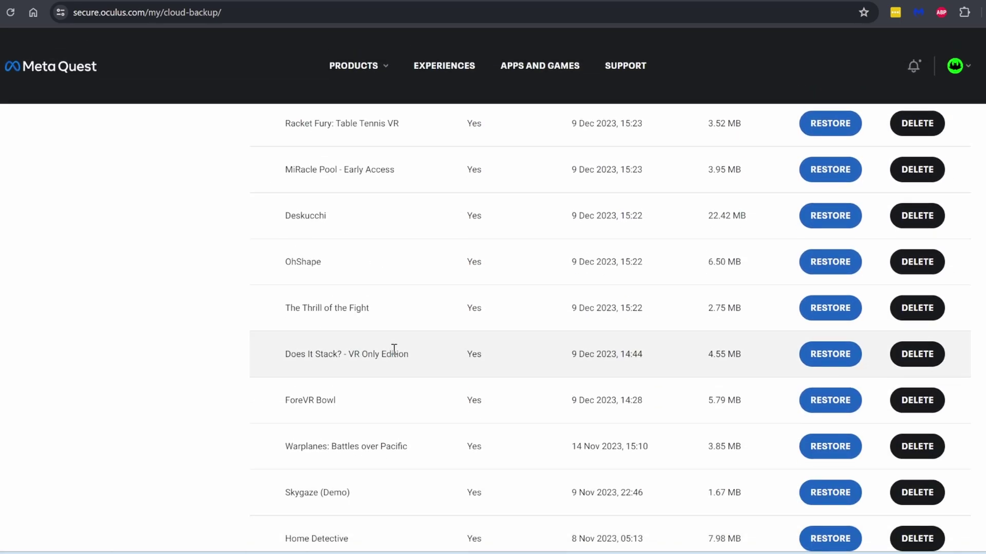
scroll(400, 344, up, 20)
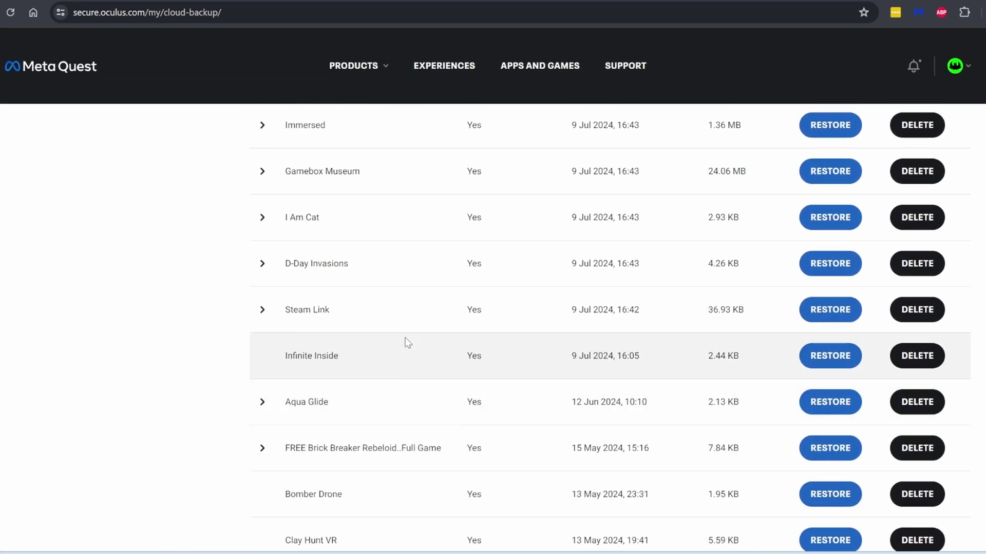
scroll(408, 343, up, 15)
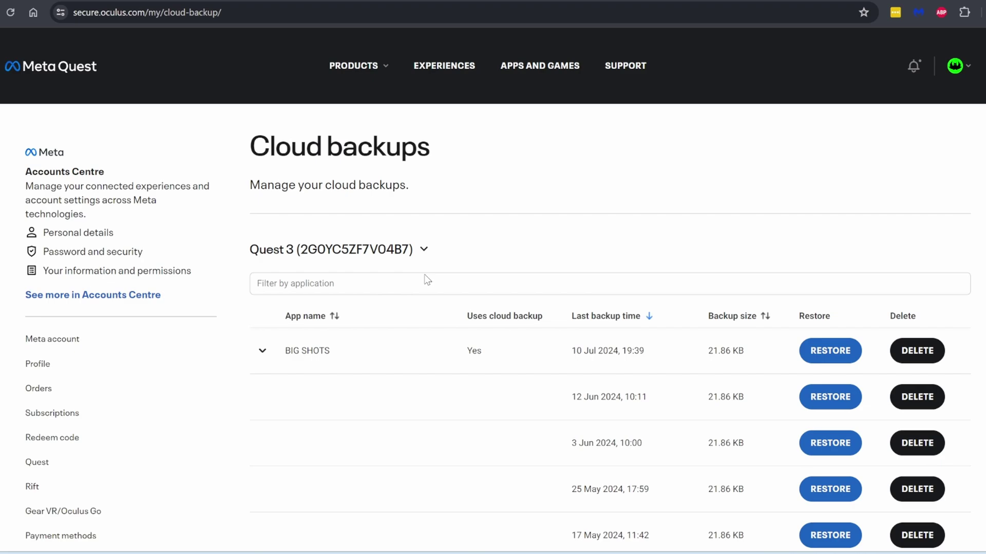
- Switch the Cloud backups list to the Quest 2 headset and look through its entries
click(424, 251)
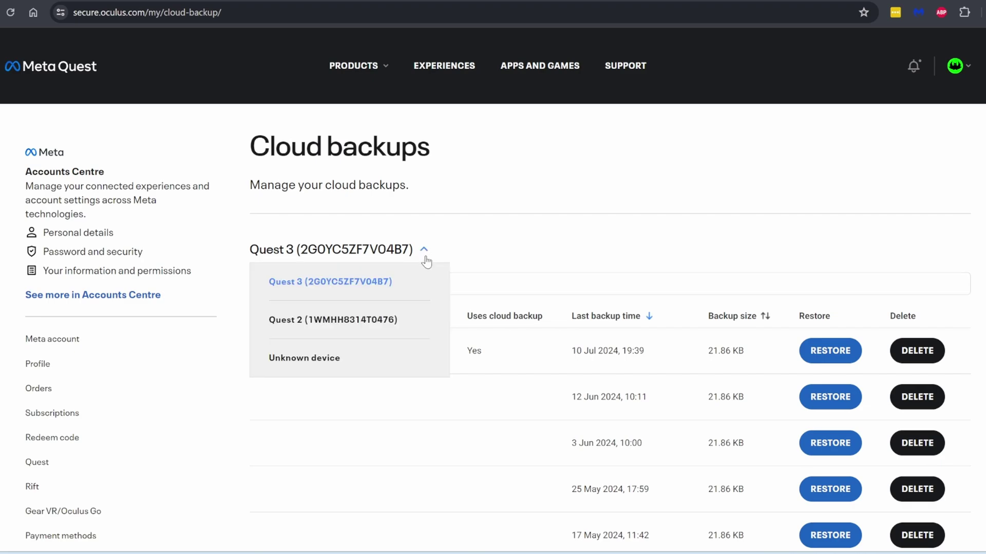
click(387, 324)
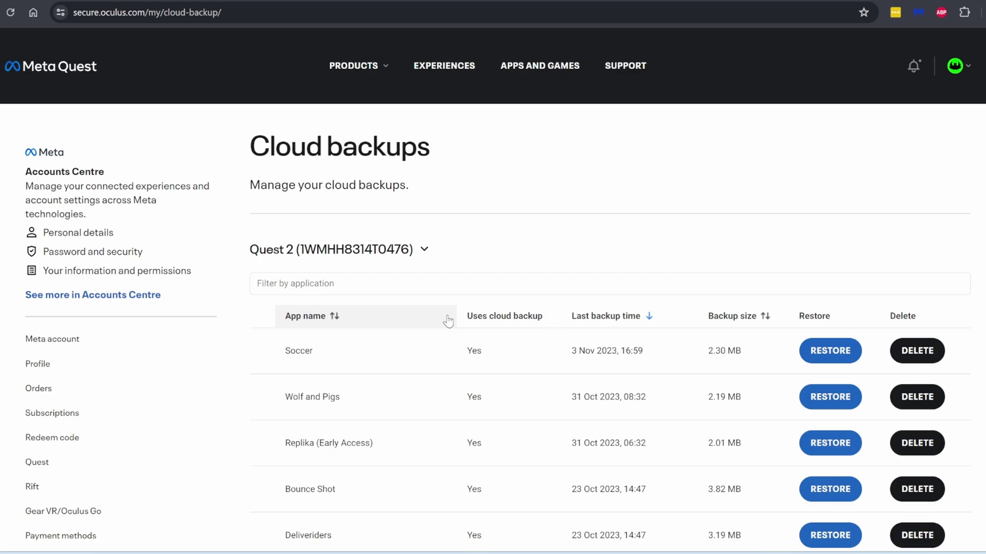
scroll(448, 327, down, 10)
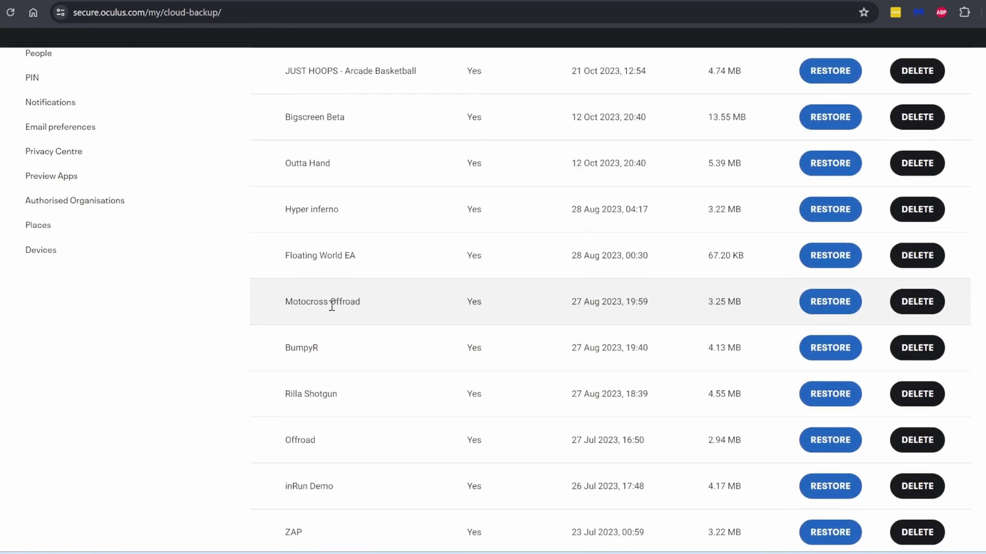
scroll(393, 334, down, 7)
scroll(395, 335, up, 17)
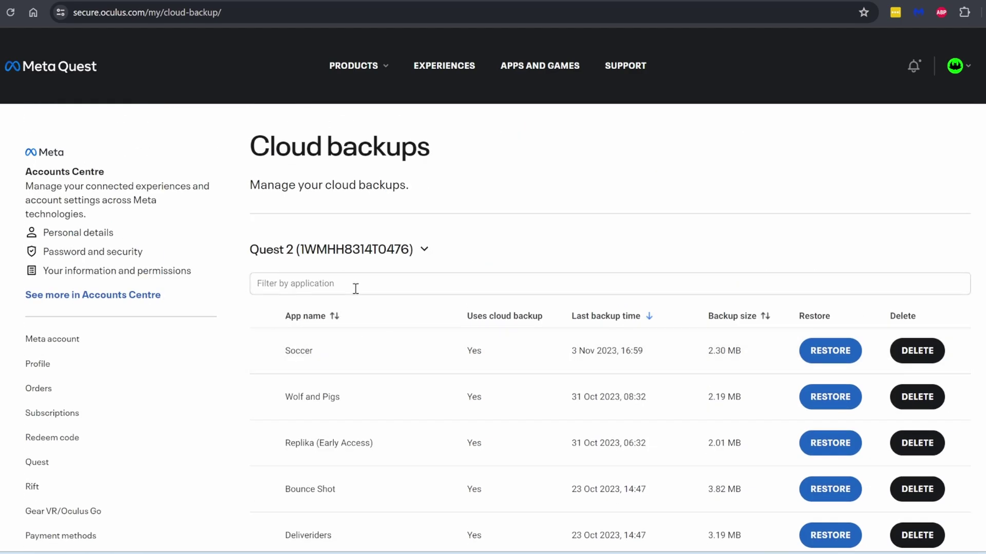
- Switch the device dropdown back to Quest 3 and review its backups
click(423, 252)
click(347, 281)
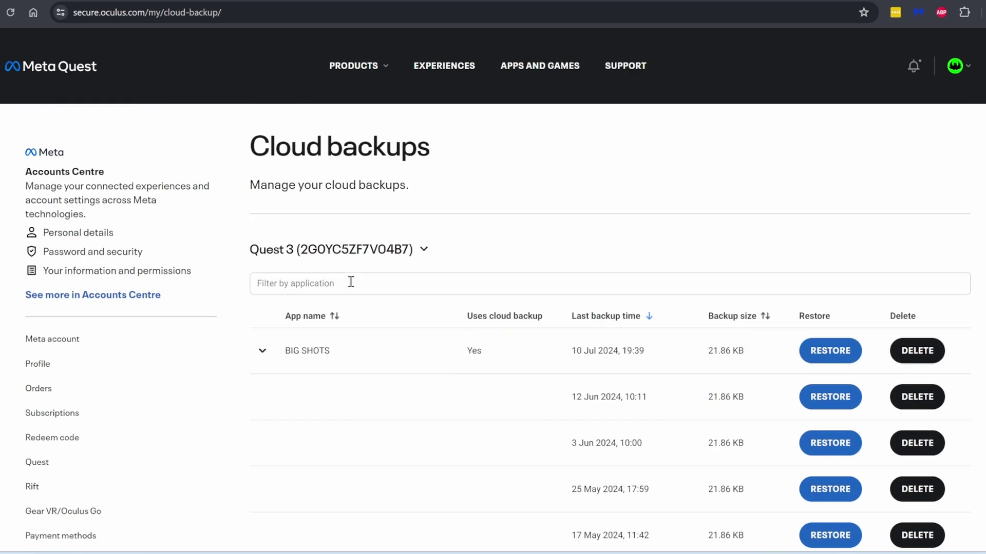
scroll(420, 367, down, 6)
scroll(420, 368, up, 6)
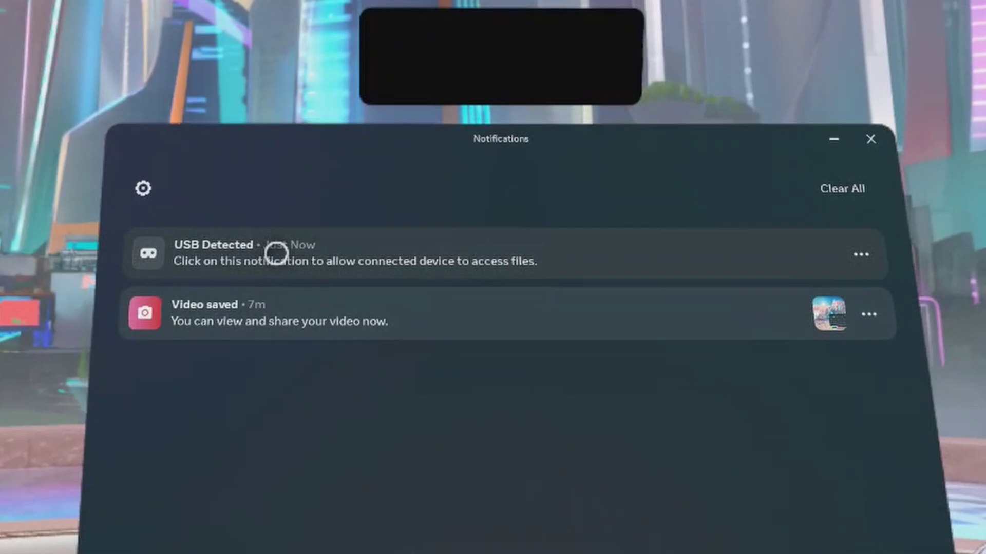
- Accept the USB Detected notification to allow the computer file access
click(285, 246)
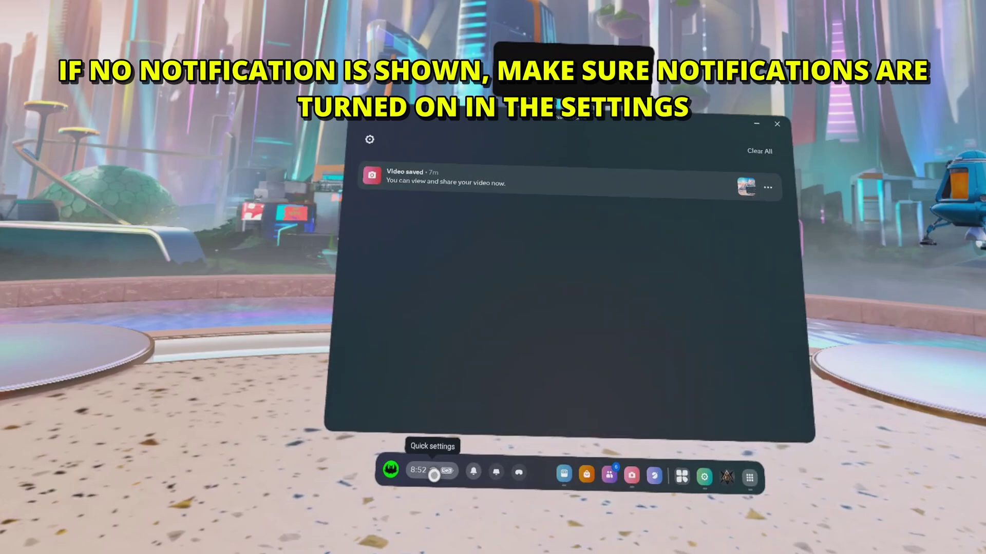
- Open the full Settings from Quick settings and go to the Notifications page
click(445, 469)
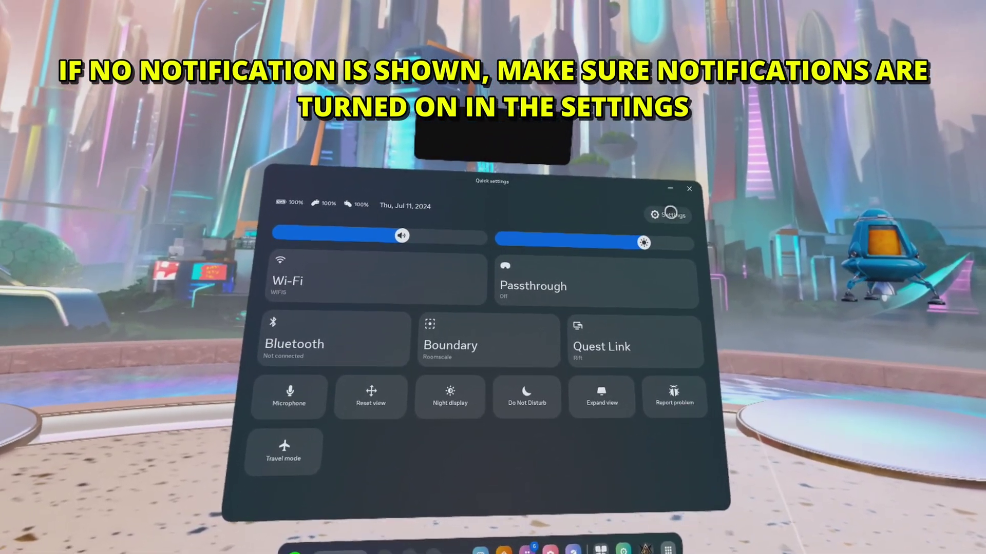
click(647, 214)
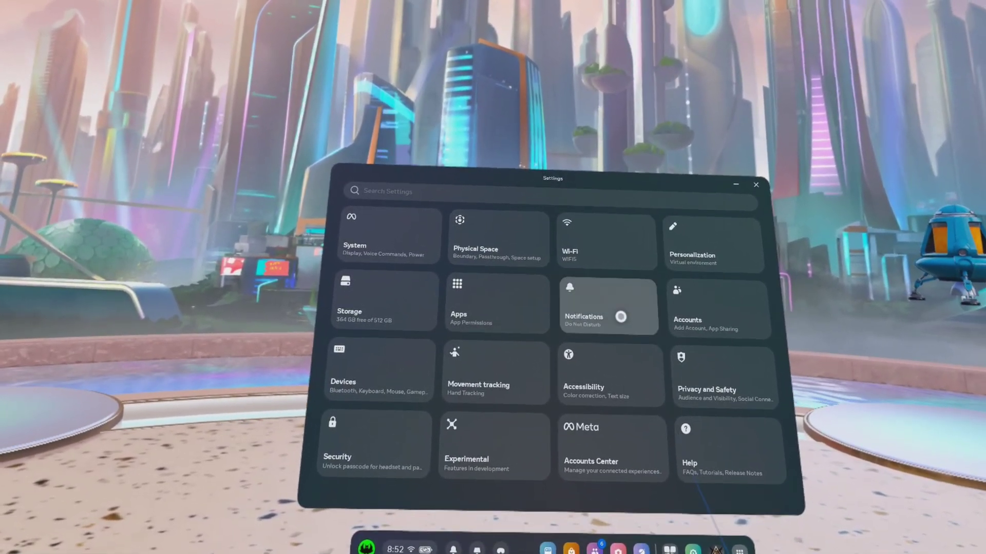
click(668, 337)
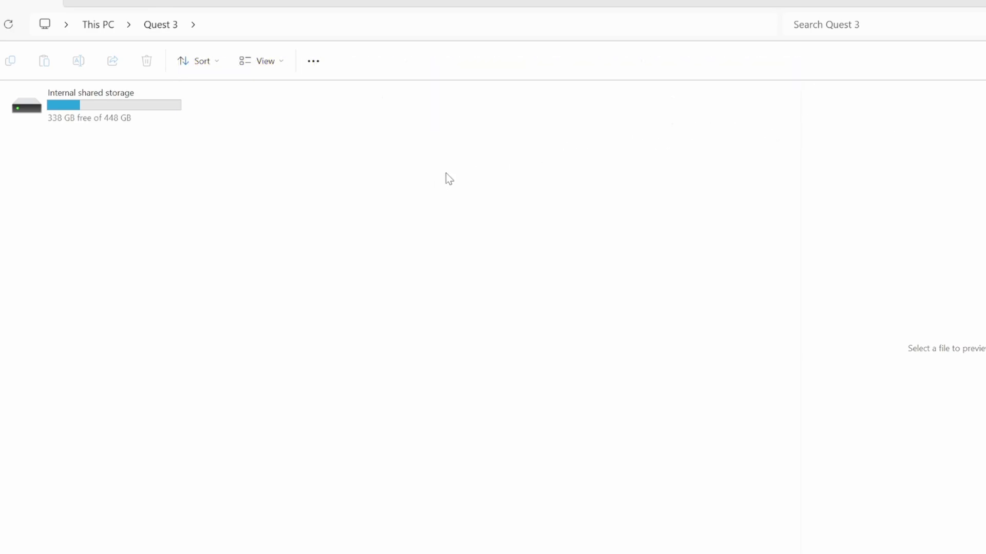
- Navigate to Internal shared storage > Android > data on the Quest 3
double_click(166, 113)
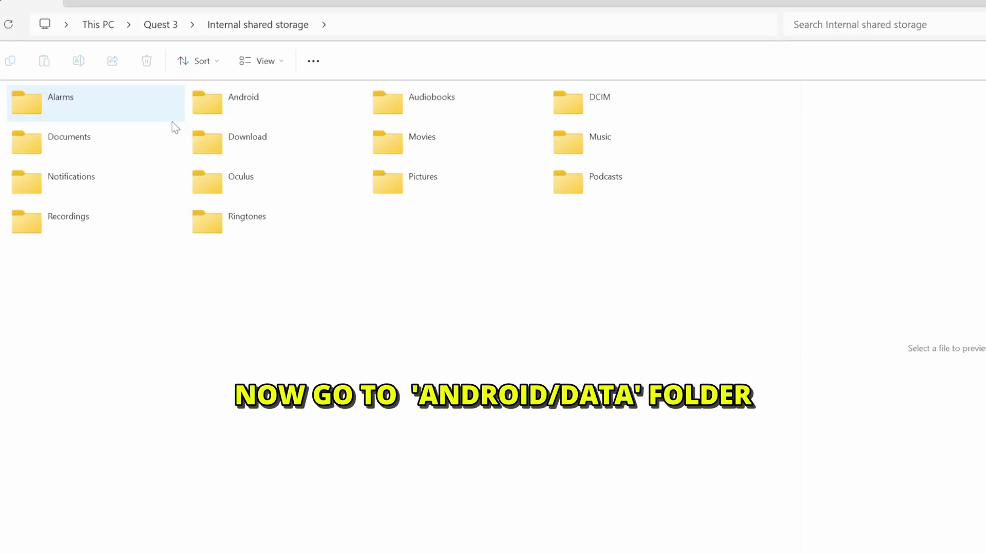
double_click(229, 113)
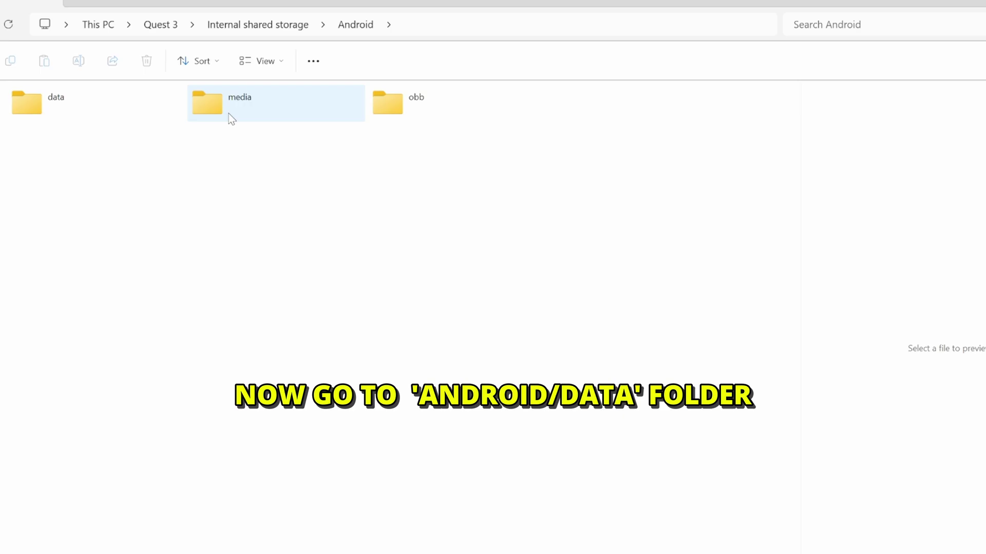
double_click(80, 113)
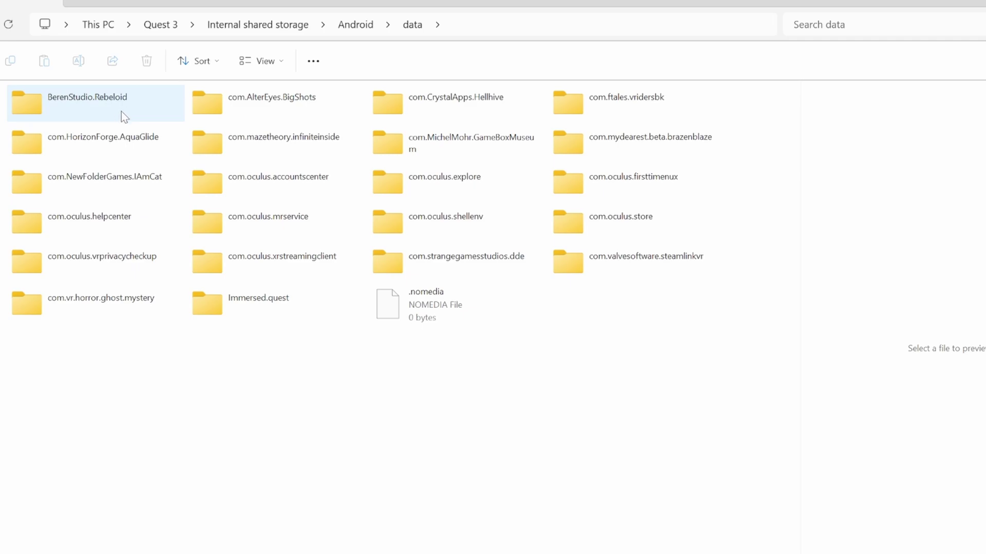
- Inspect the com.NewFolderGames.IAmCat files and cache folders, then return to data
double_click(118, 193)
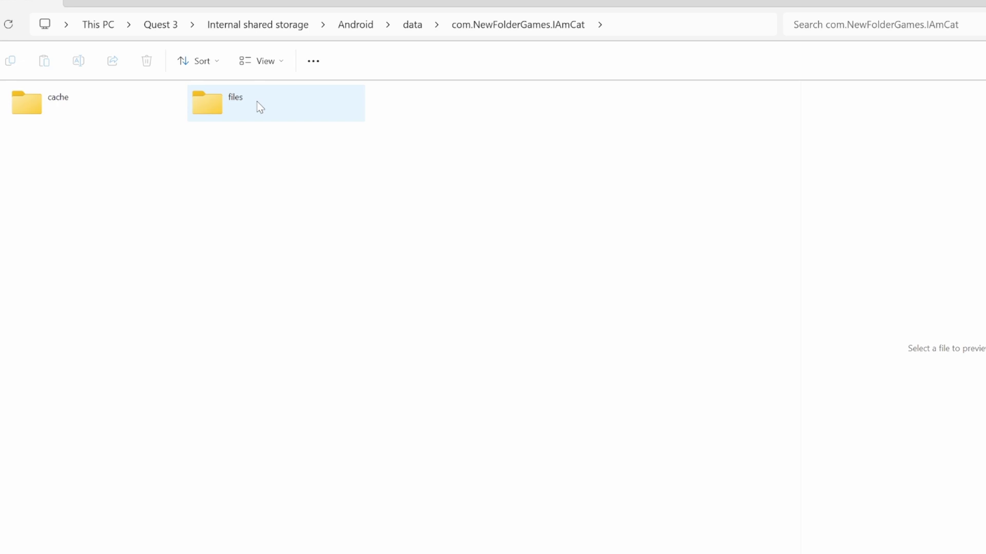
double_click(233, 99)
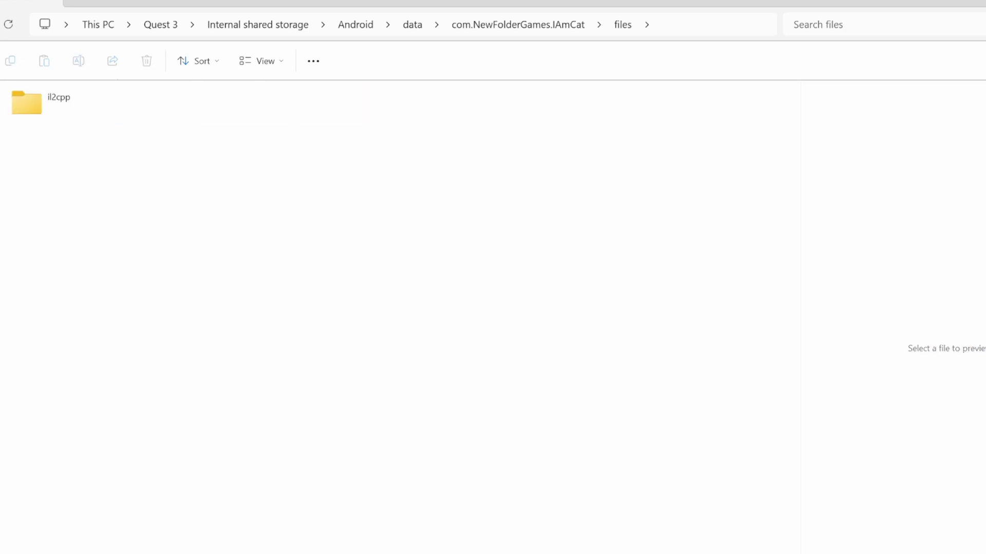
key(alt+Left)
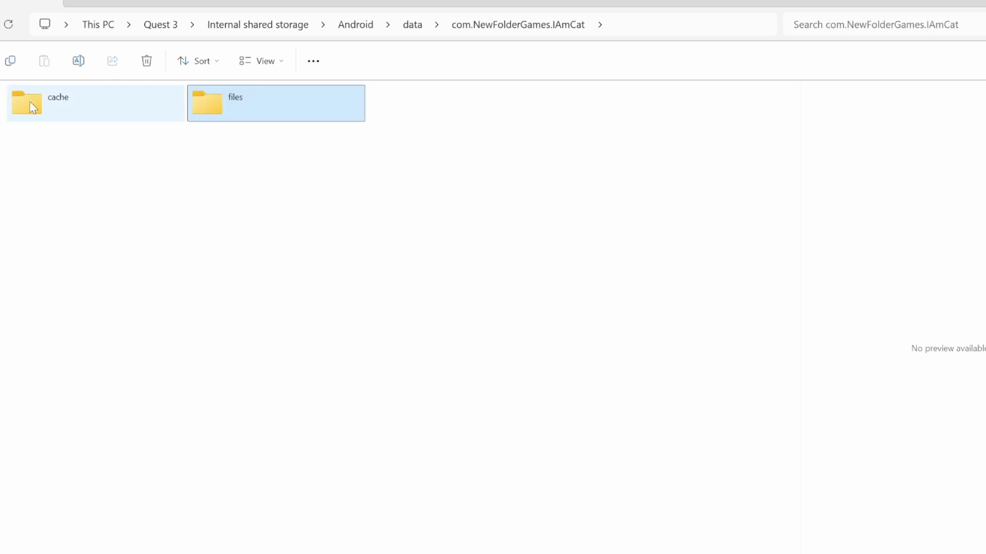
double_click(23, 97)
key(alt+Left)
key(alt+Left)
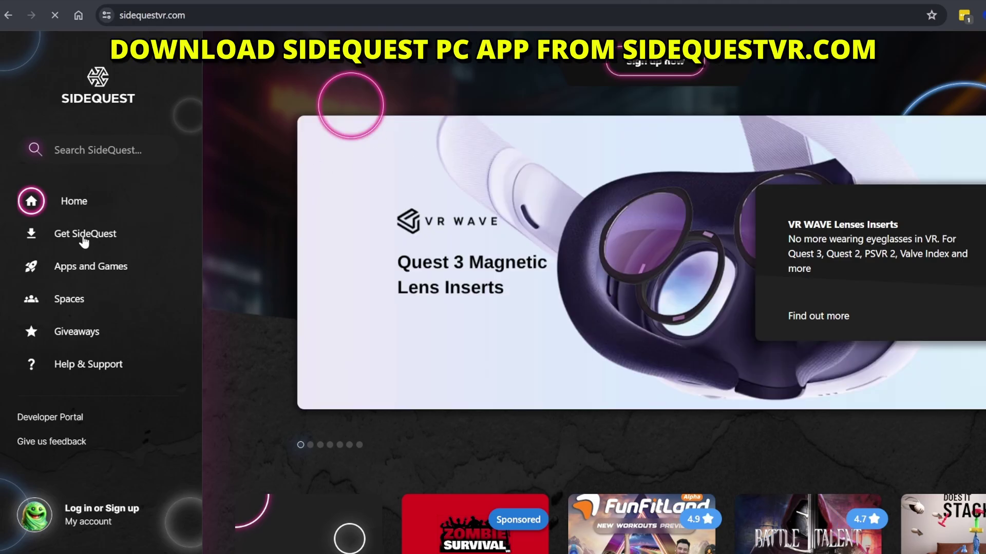
- On Get SideQuest, expand Show More under the Advanced Installer's Windows download
click(84, 236)
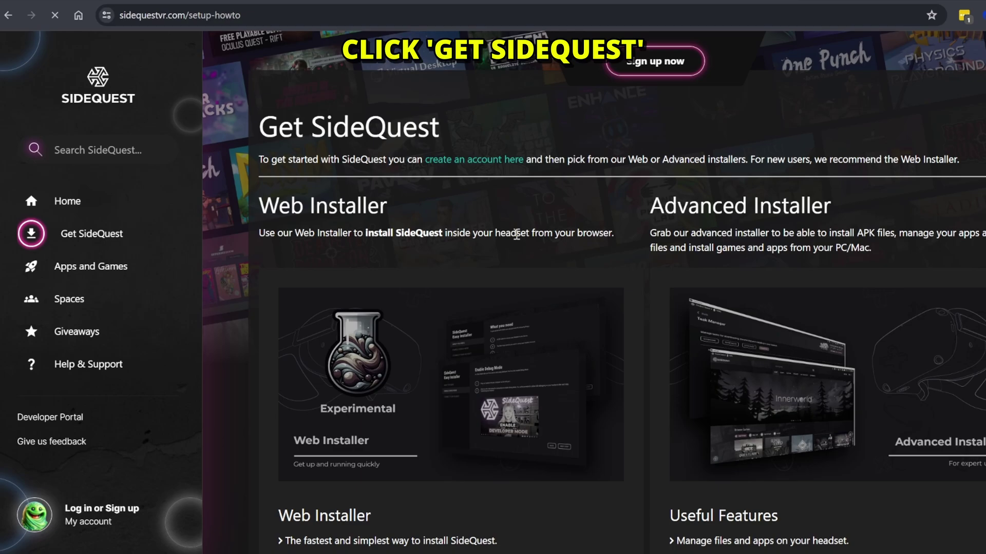
scroll(577, 243, down, 1)
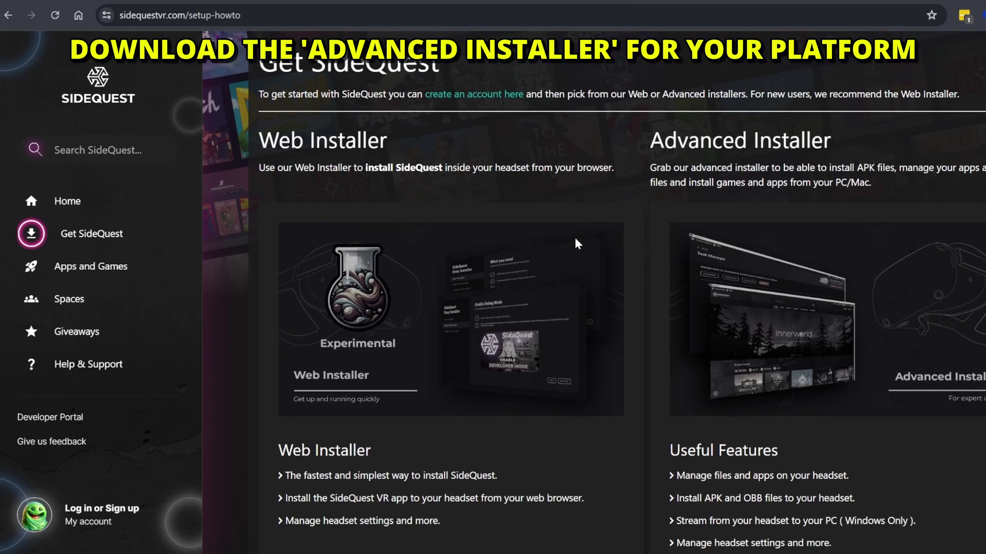
scroll(590, 254, down, 1)
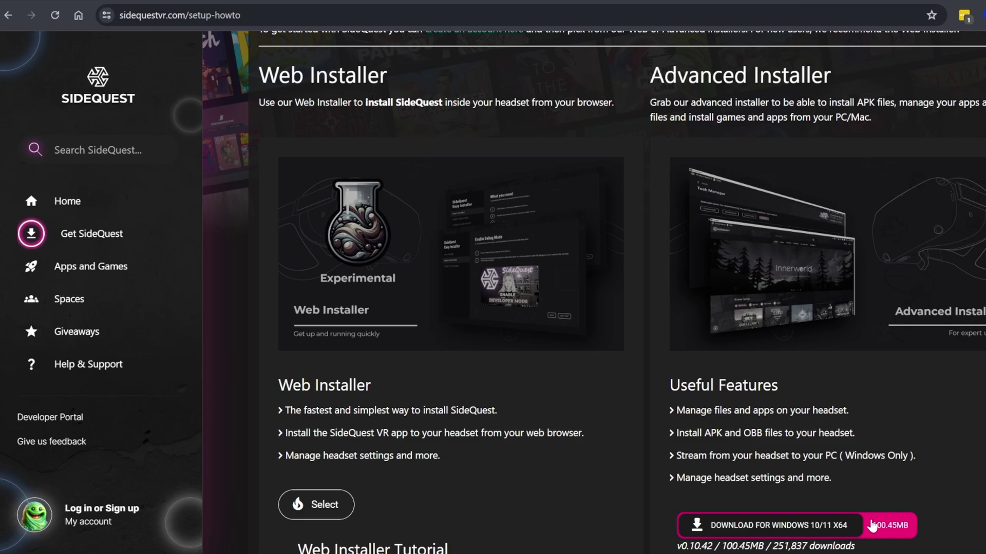
scroll(814, 526, down, 3)
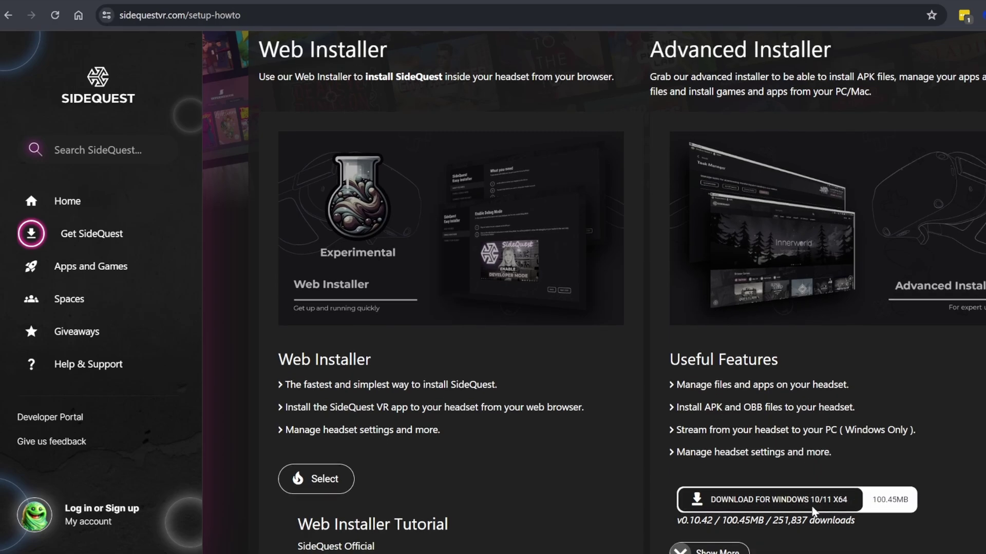
click(723, 384)
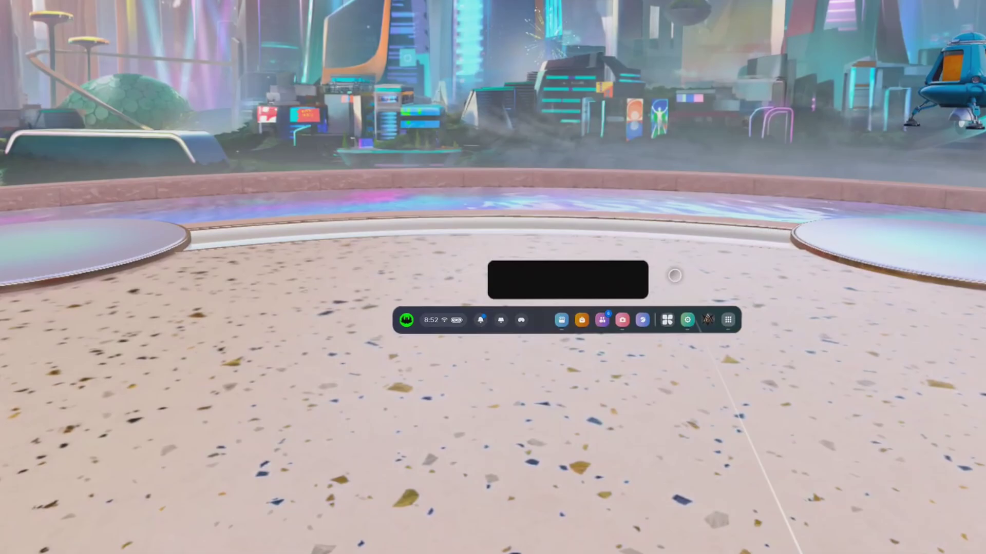
- Accept the USB Detected notification from the notifications list to allow file access
click(480, 313)
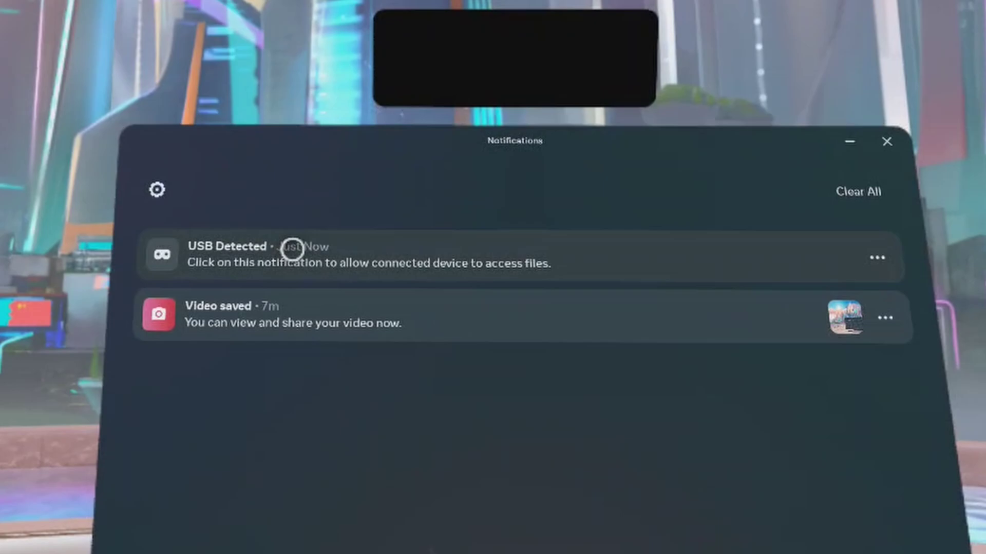
click(290, 248)
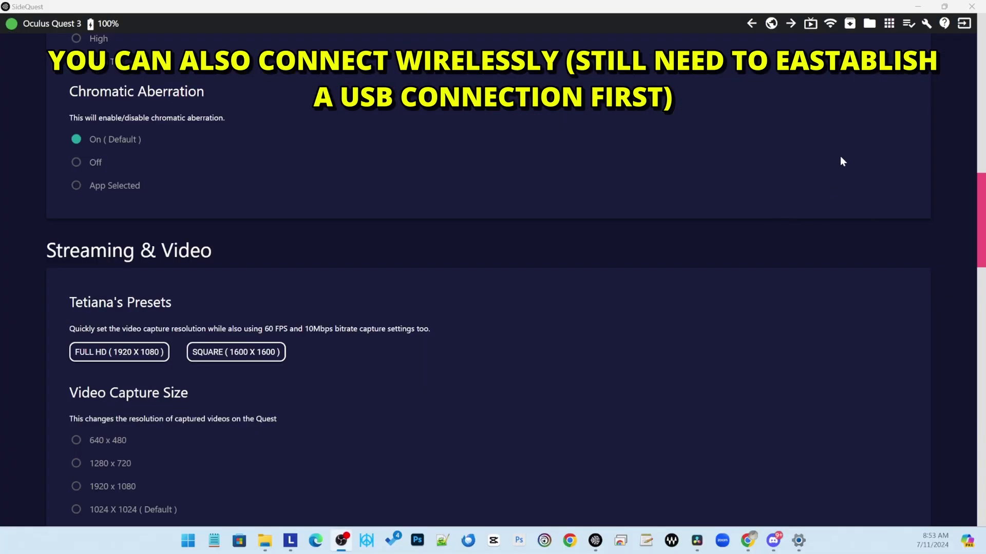
- Enable a wifi connection to the Quest 3 from SideQuest's Wireless Connection page
scroll(832, 118, up, 15)
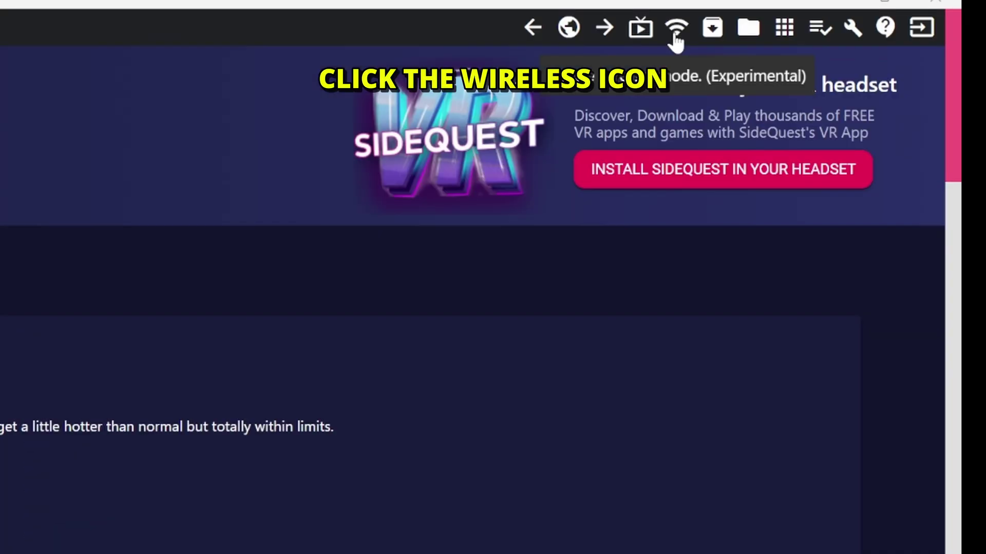
click(676, 35)
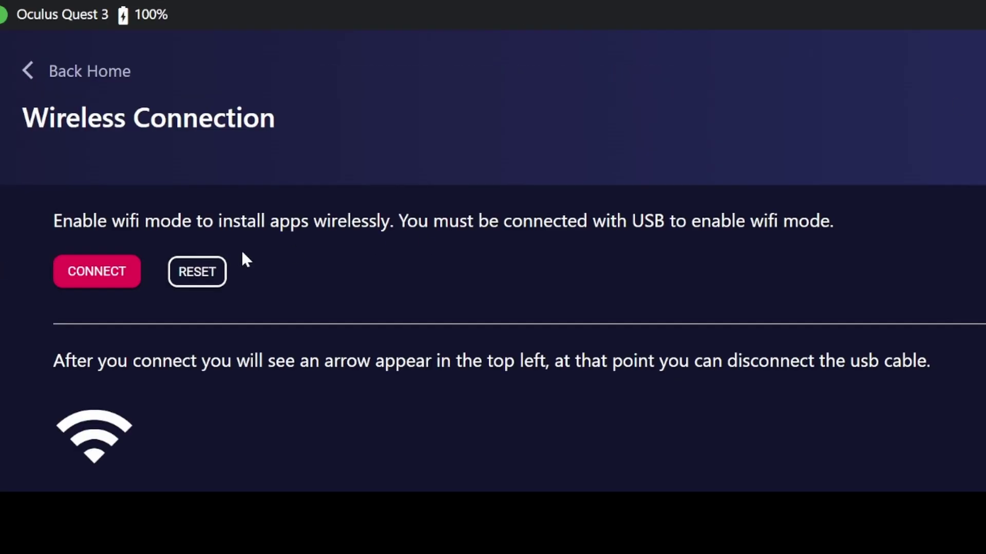
click(97, 275)
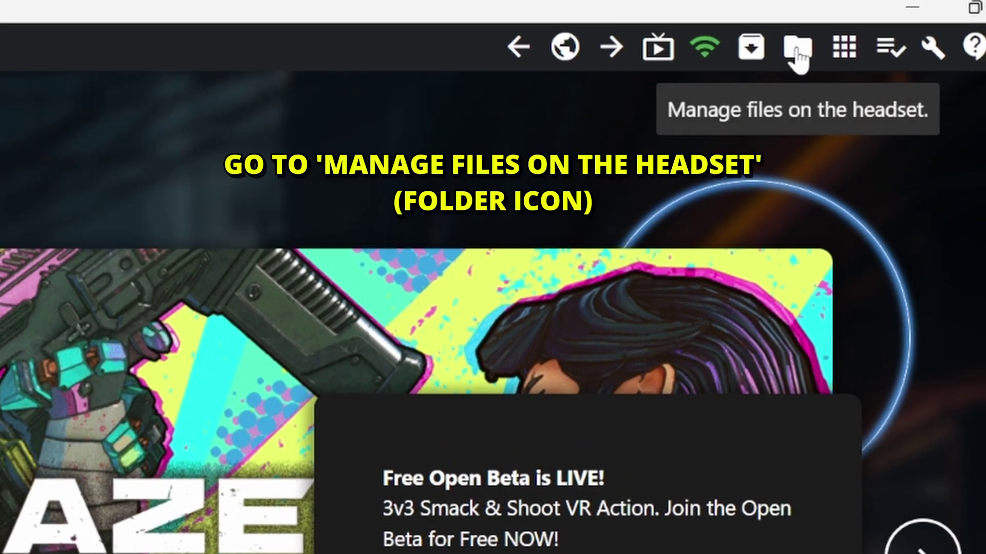
- In File Manager, go to sdcard/Android/data and save BerenStudio.Rebeloid to the PC
click(797, 51)
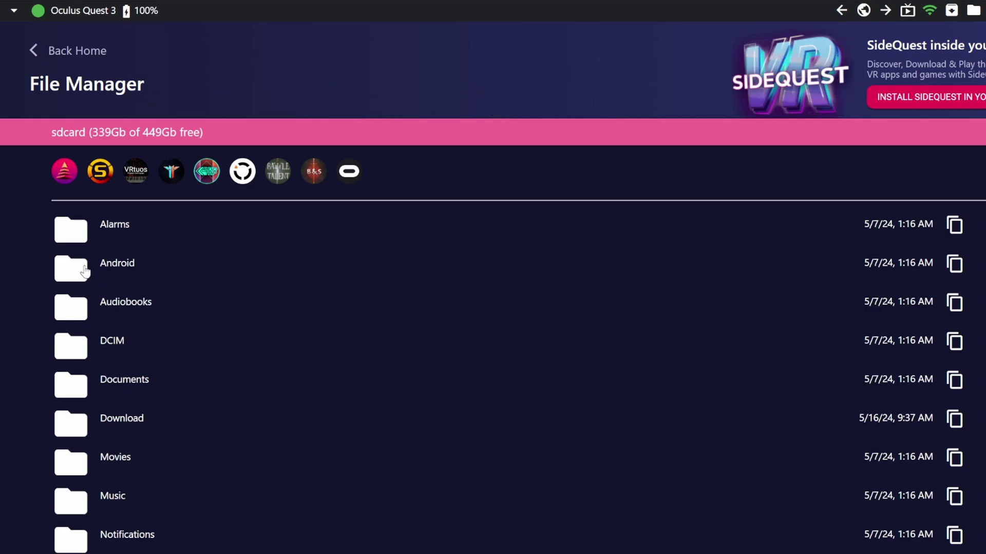
click(86, 272)
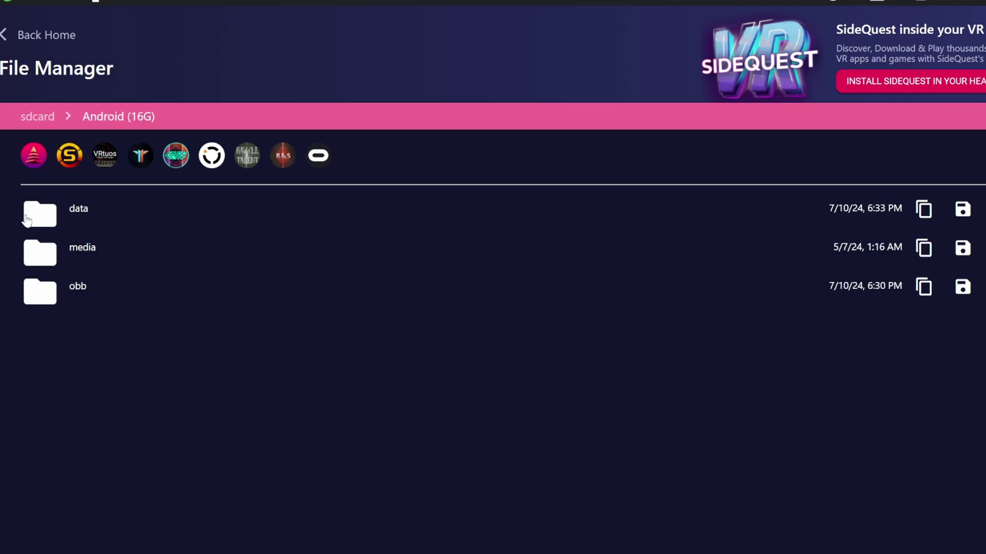
click(45, 219)
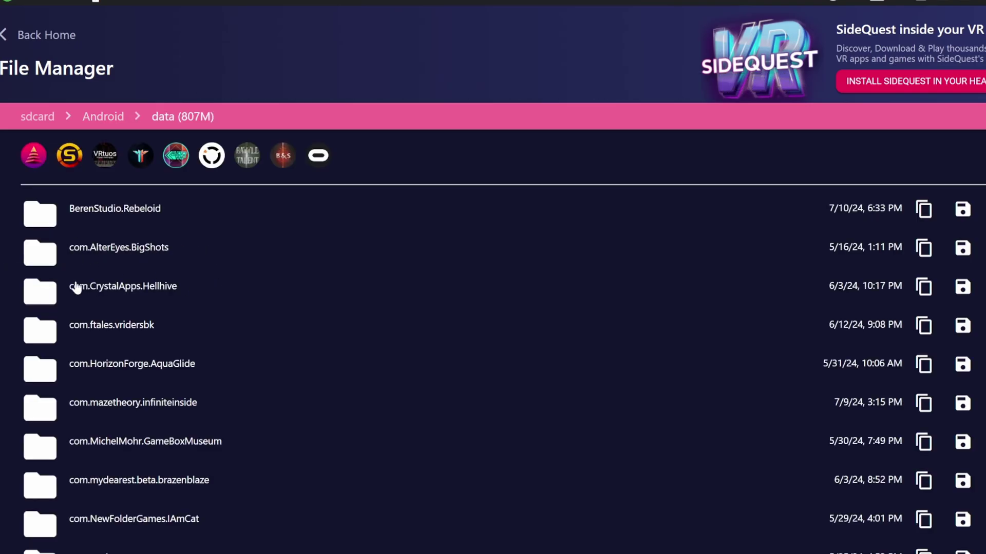
click(923, 210)
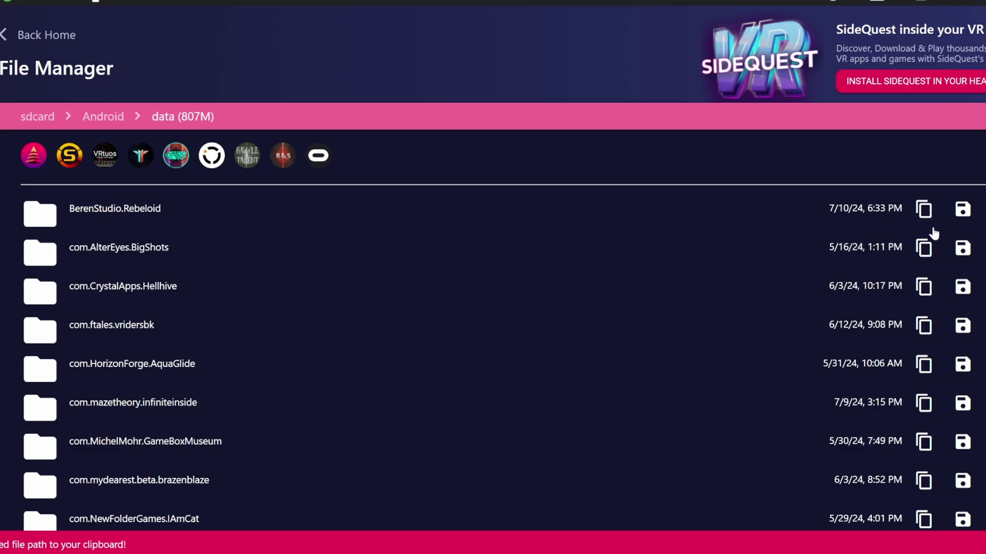
click(962, 210)
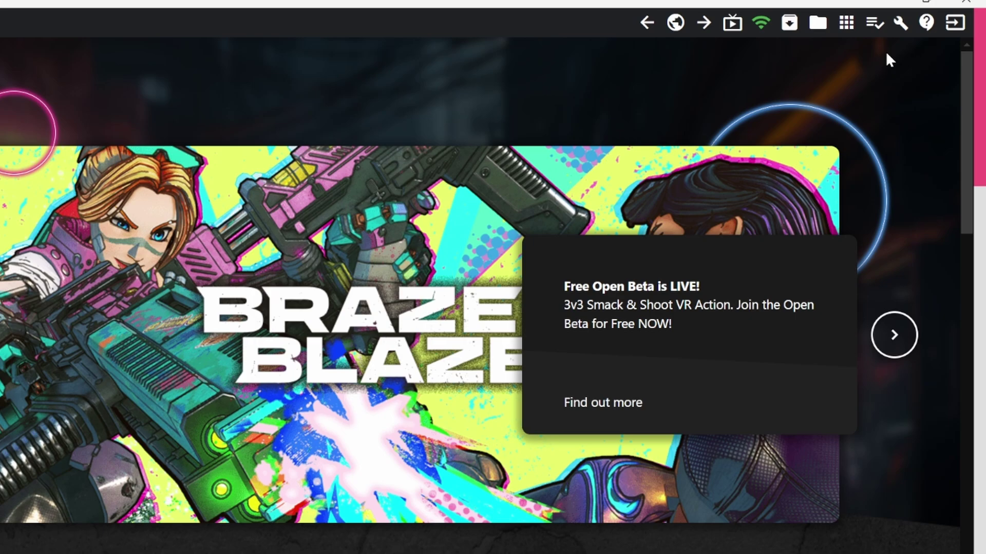
- List the headset's third-party packages with 'adb shell cmd package list packages -3'
click(952, 31)
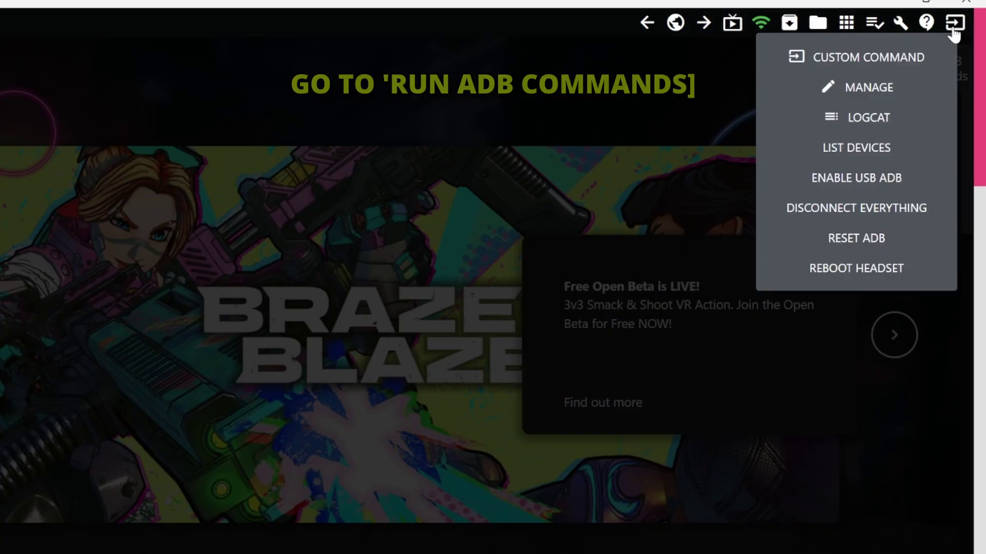
click(866, 58)
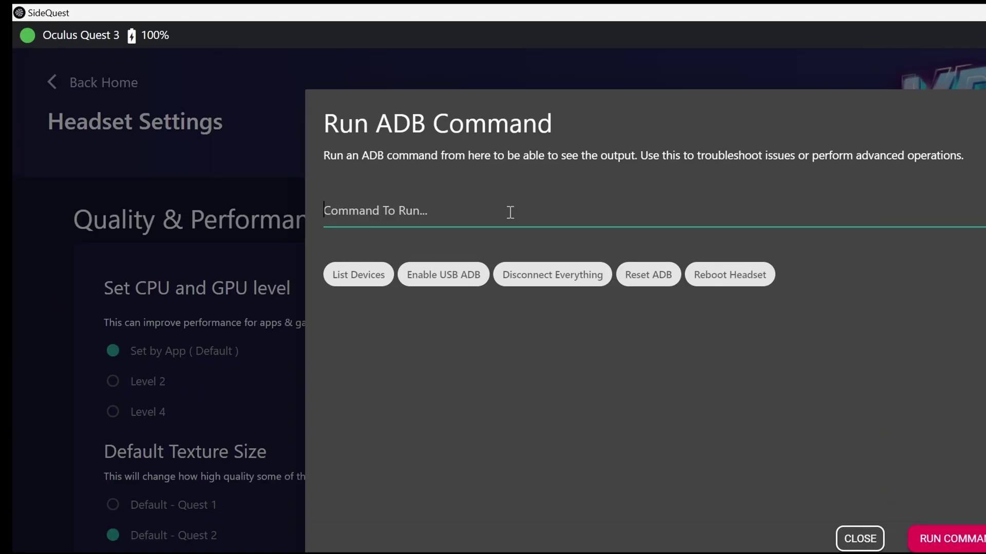
key(ctrl+v)
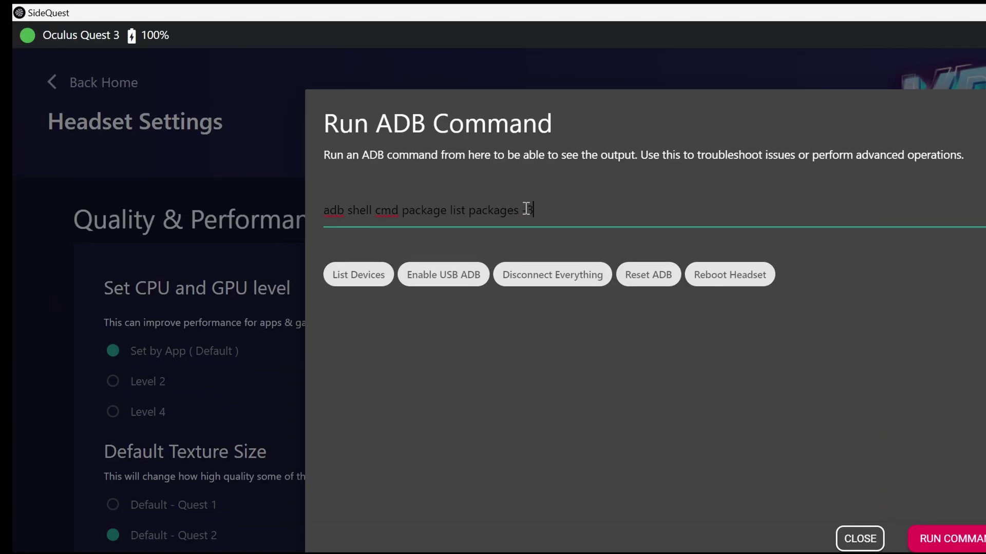
click(947, 547)
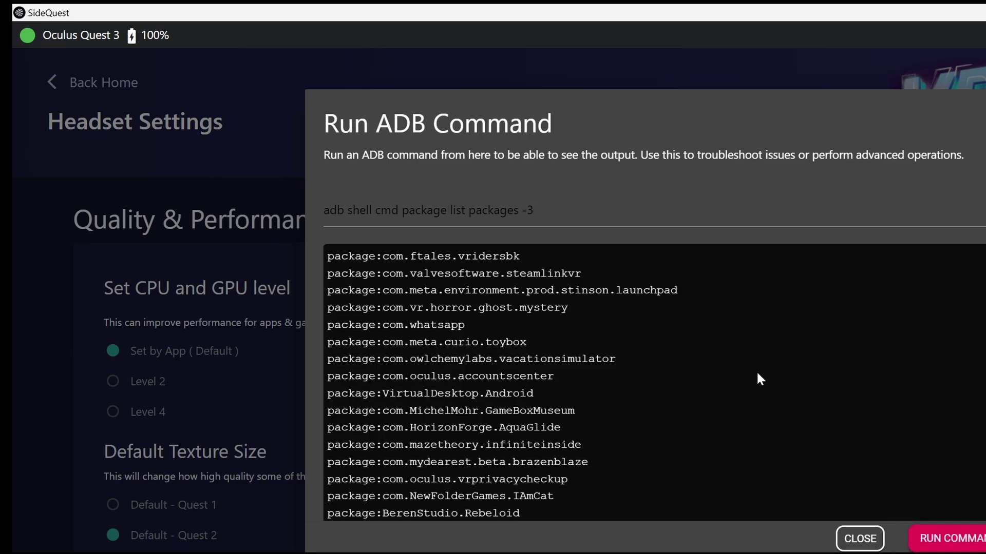
drag(577, 224, 313, 221)
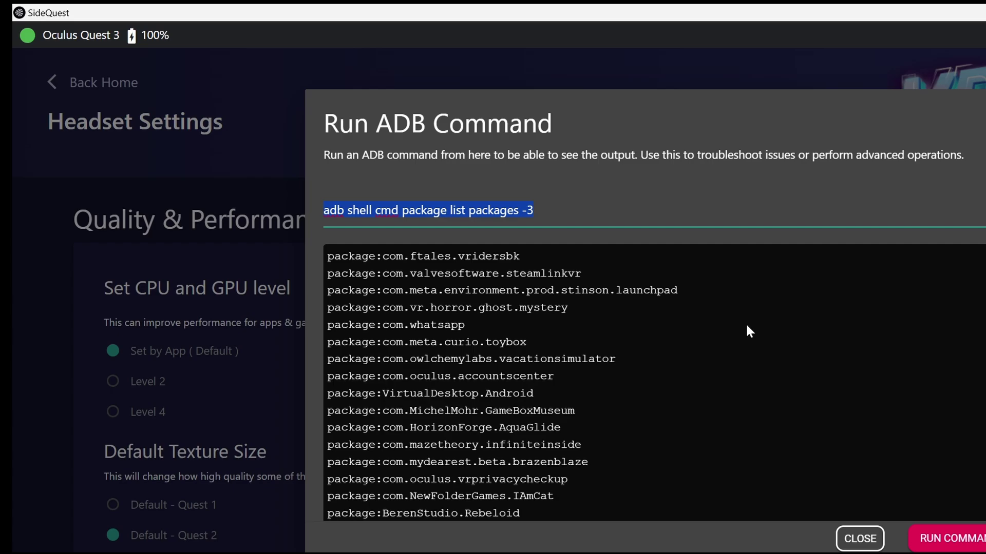
- Name the new PC folder QUEST3 and open it
scroll(746, 328, down, 3)
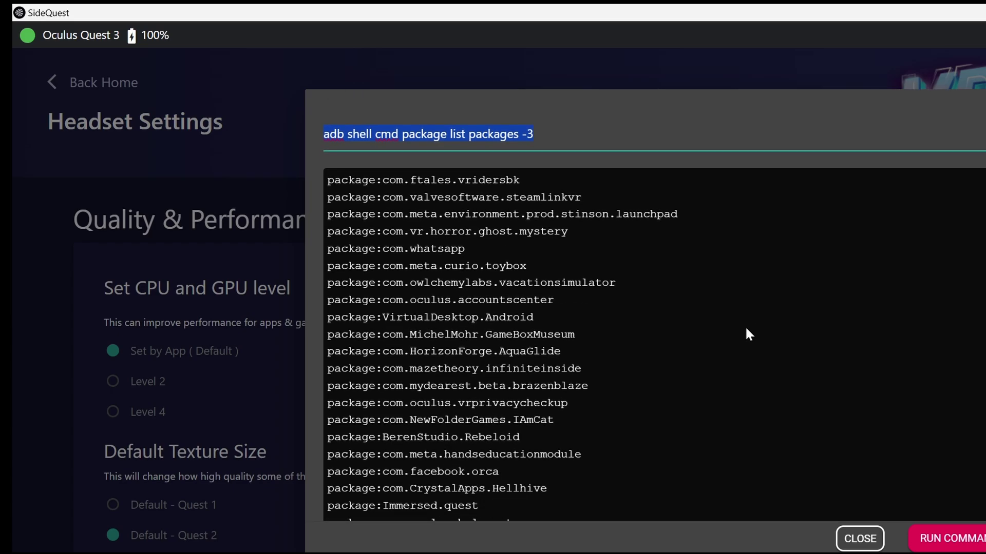
scroll(748, 334, down, 2)
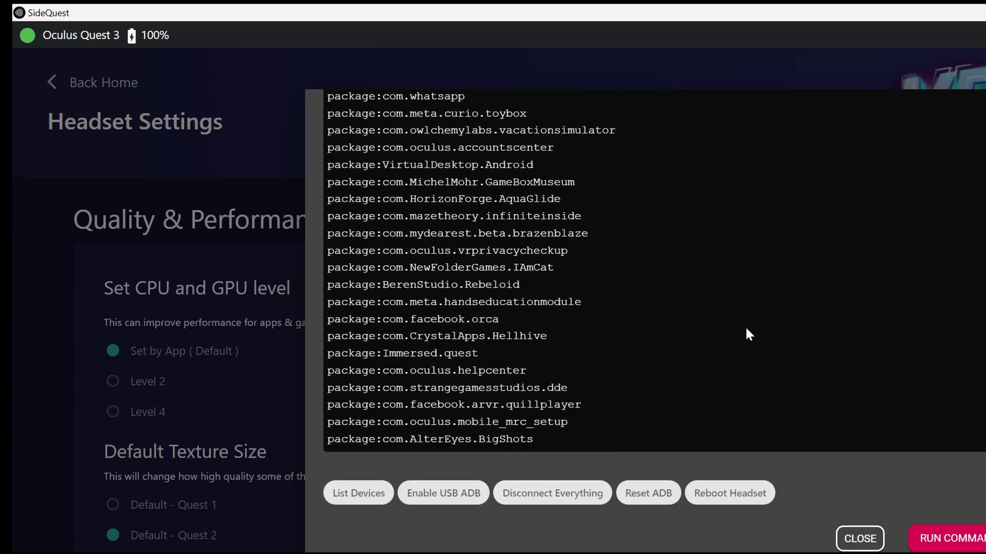
scroll(748, 334, up, 4)
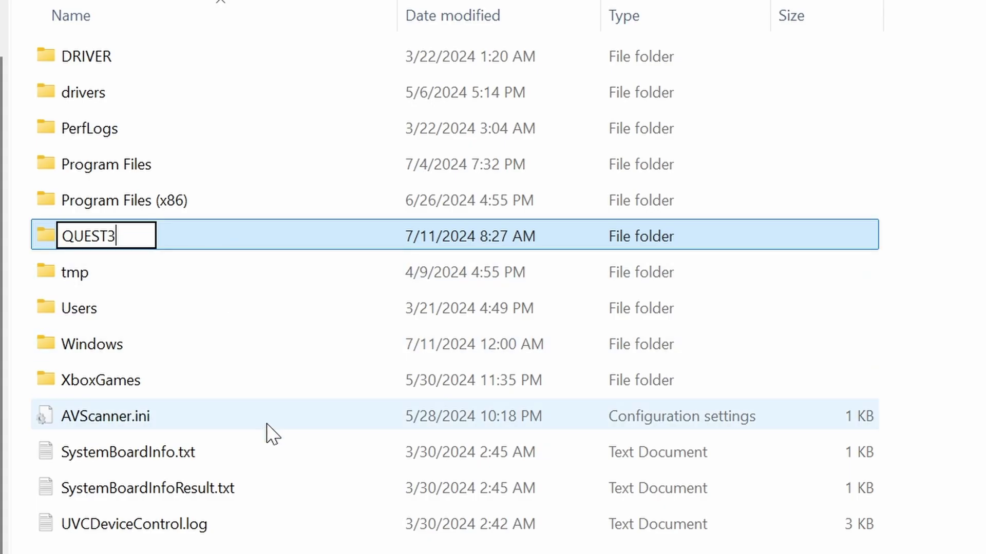
key(Return)
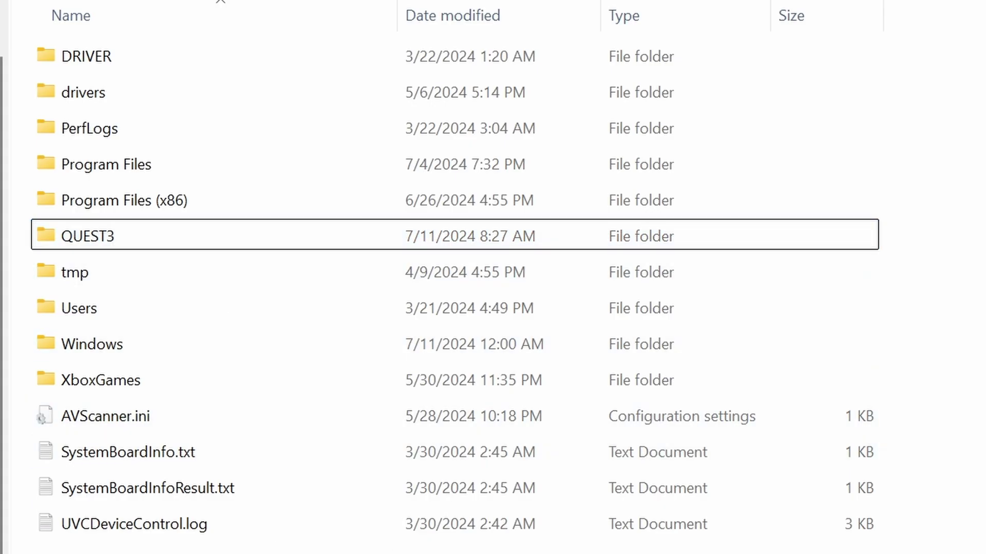
double_click(269, 242)
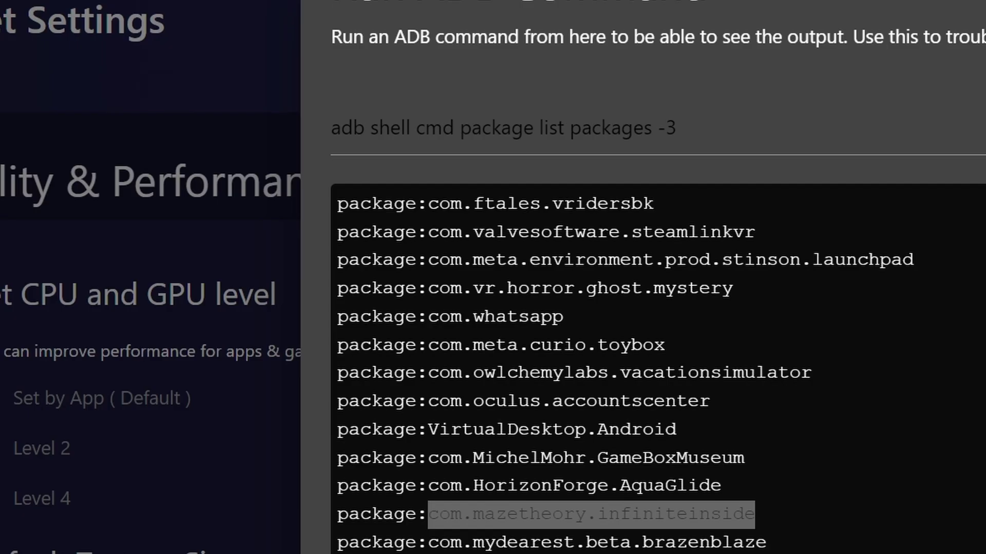
- Run 'adb backup -f C:\QUEST3\mazetheory.ab com.mazetheory.infiniteinside' as the custom command
click(702, 134)
key(ctrl+a)
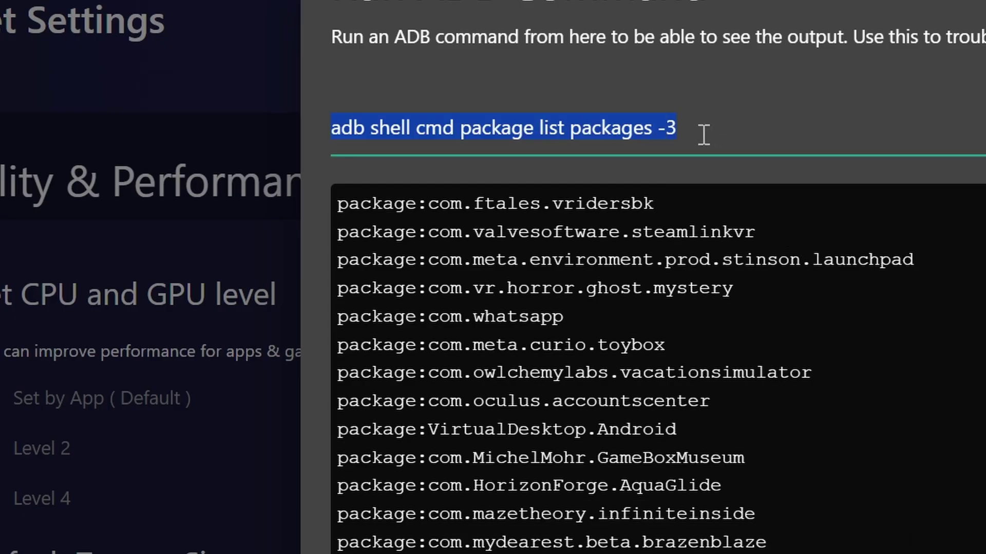
key(ctrl+v)
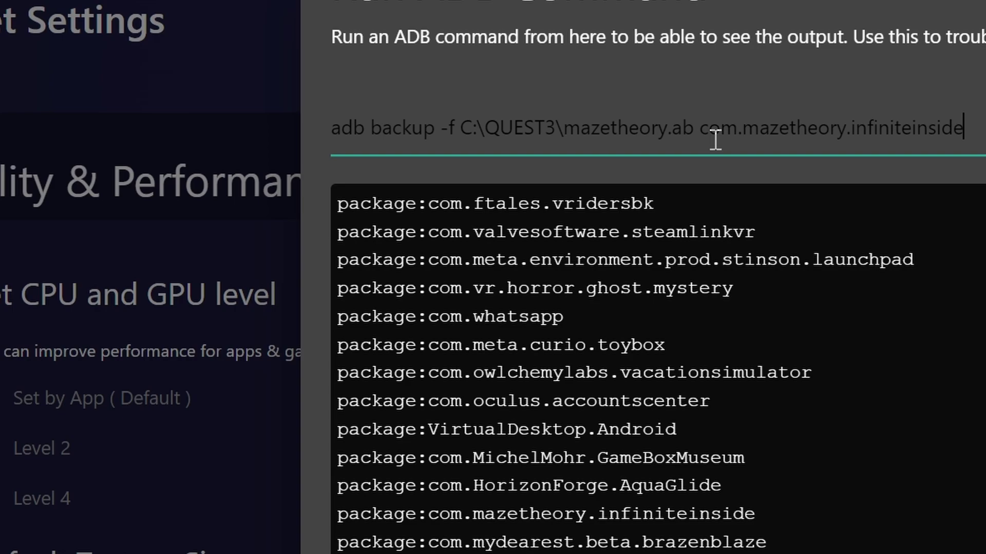
triple_click(654, 123)
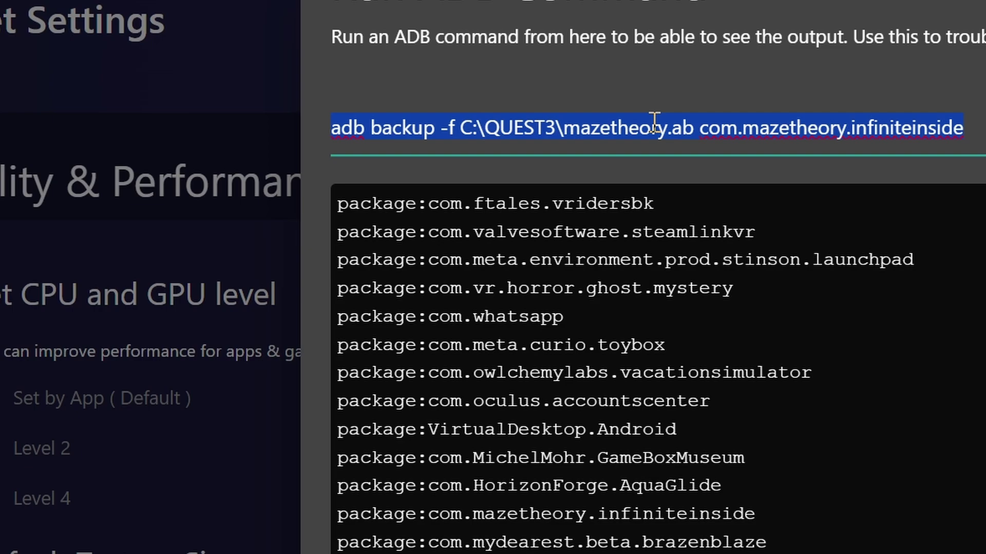
key(Return)
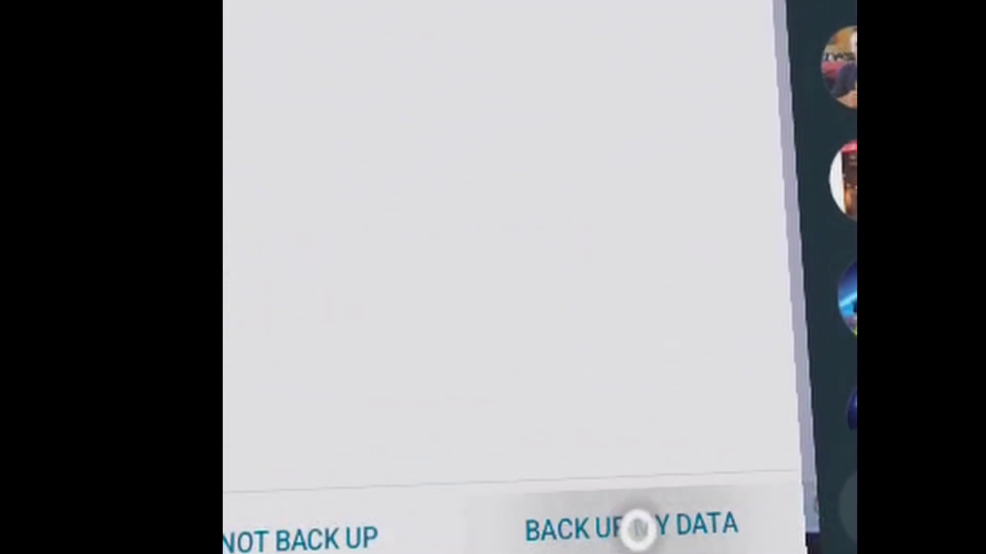
- Choose Back Up My Data on the headset's full backup prompt
click(645, 489)
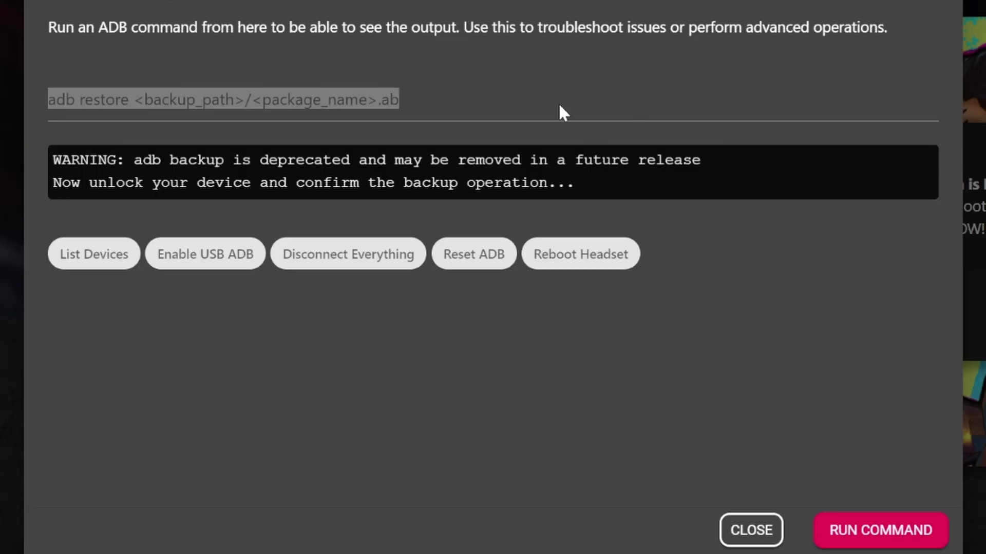
- Replace the restore template with a real-path command, correcting the file name to mazetheory.ab
click(425, 101)
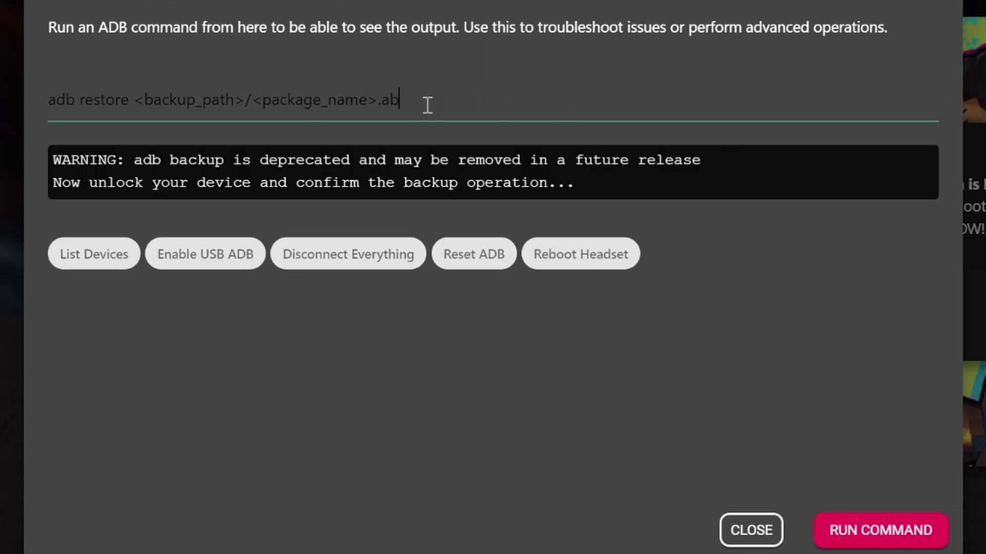
triple_click(279, 100)
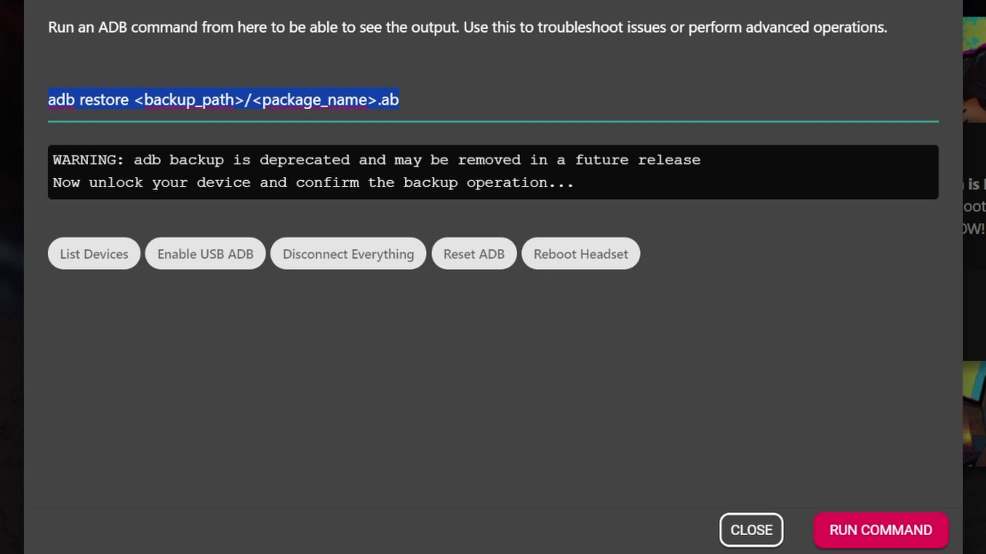
key(ctrl+v)
click(130, 100)
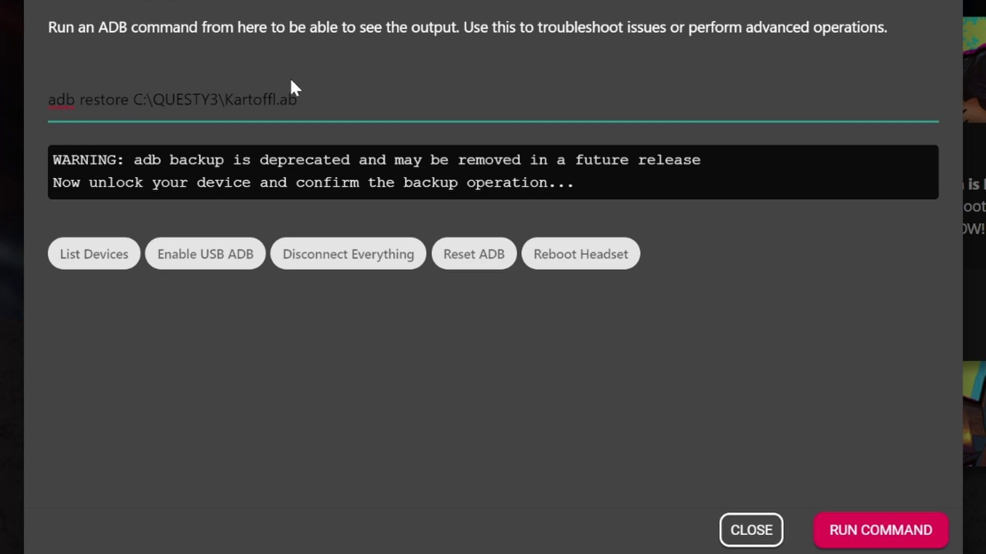
drag(234, 98, 384, 98)
key(BackSpace)
key(BackSpace)
text(mazetheory.ab)
key(ctrl+a)
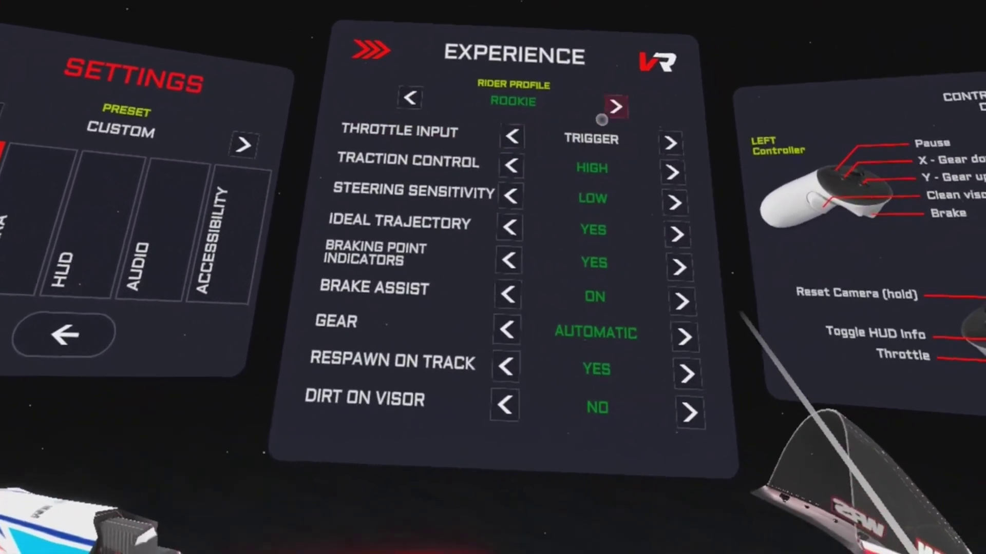
- Switch the rider profile to Intermediate, then view the Camera and HUD settings
click(630, 124)
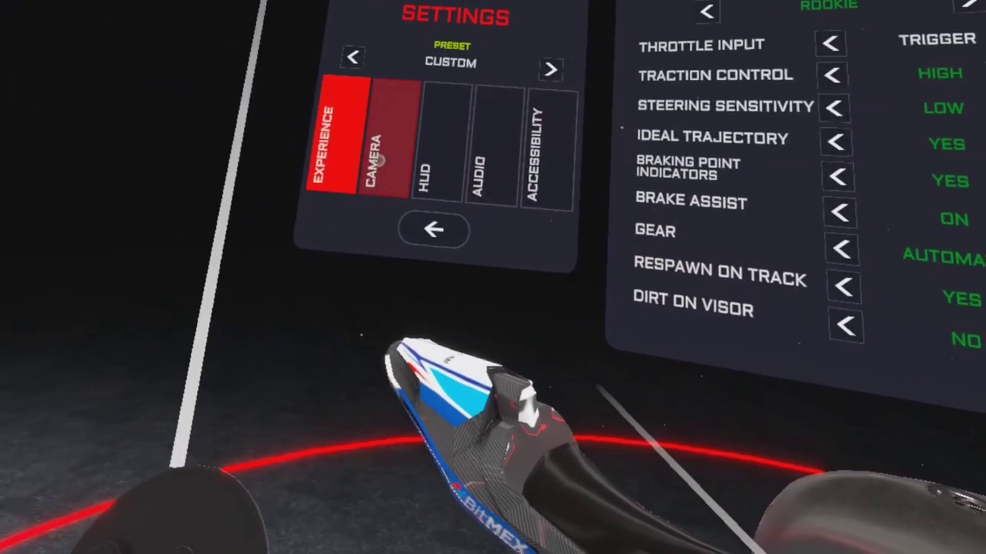
click(378, 159)
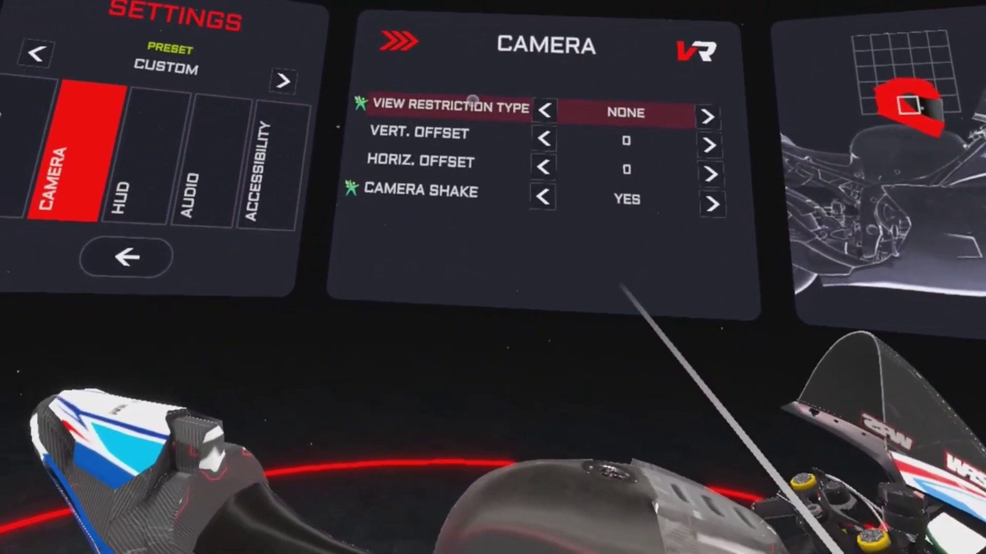
key(e)
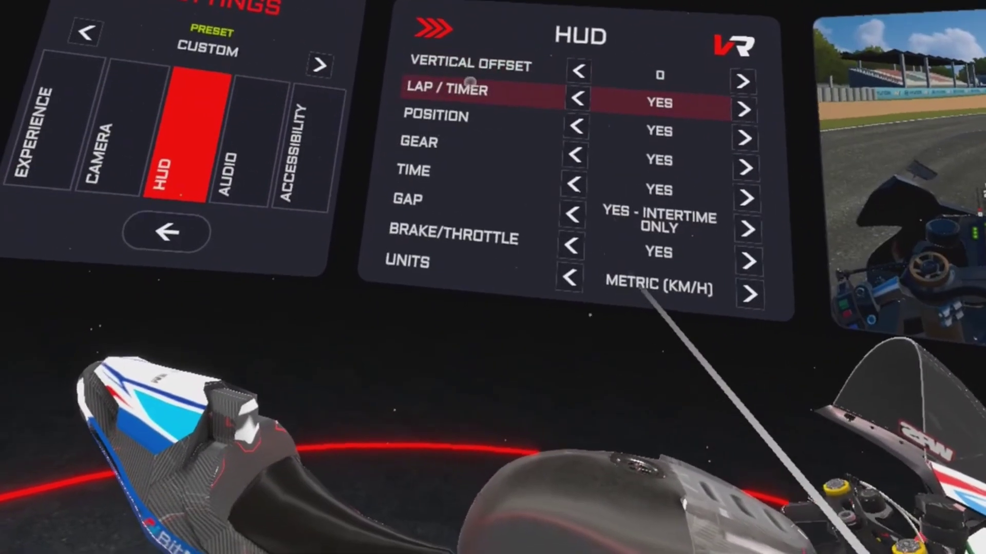